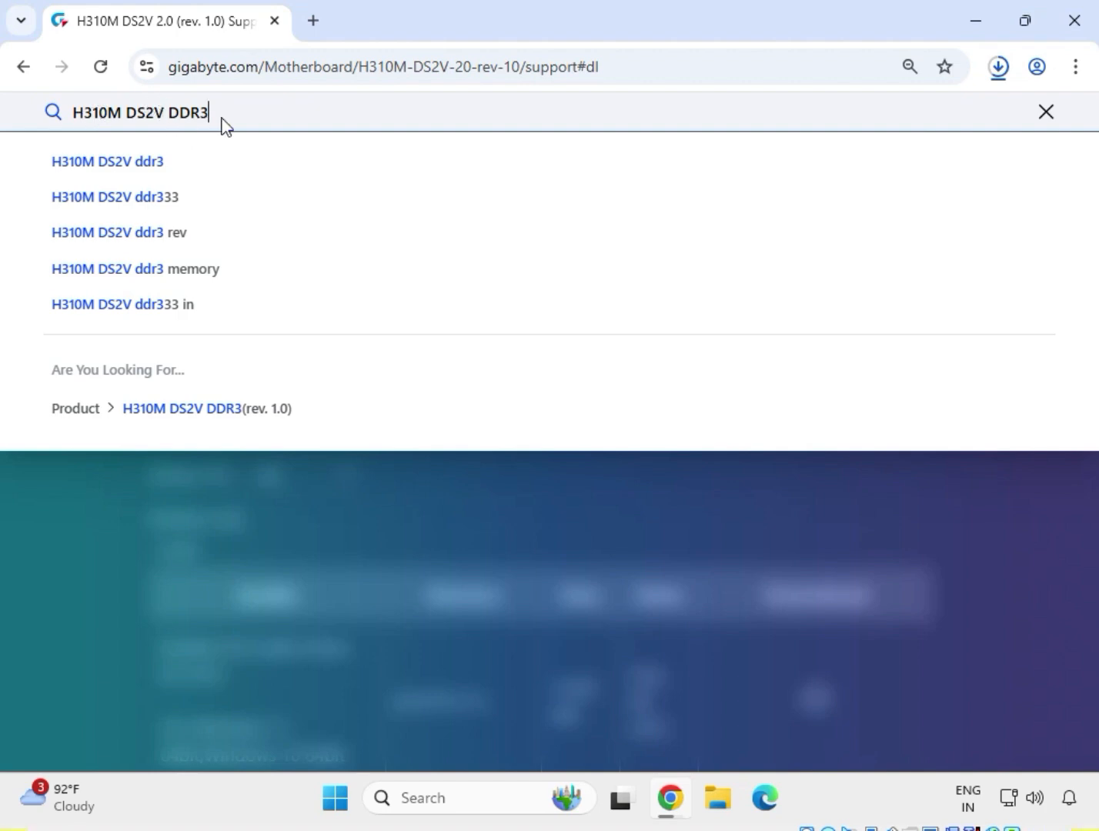
Search the GIGABYTE site for H310M DS2V DDR3 and open the support page of the rev. 1.0 motherboard.
key("Return")
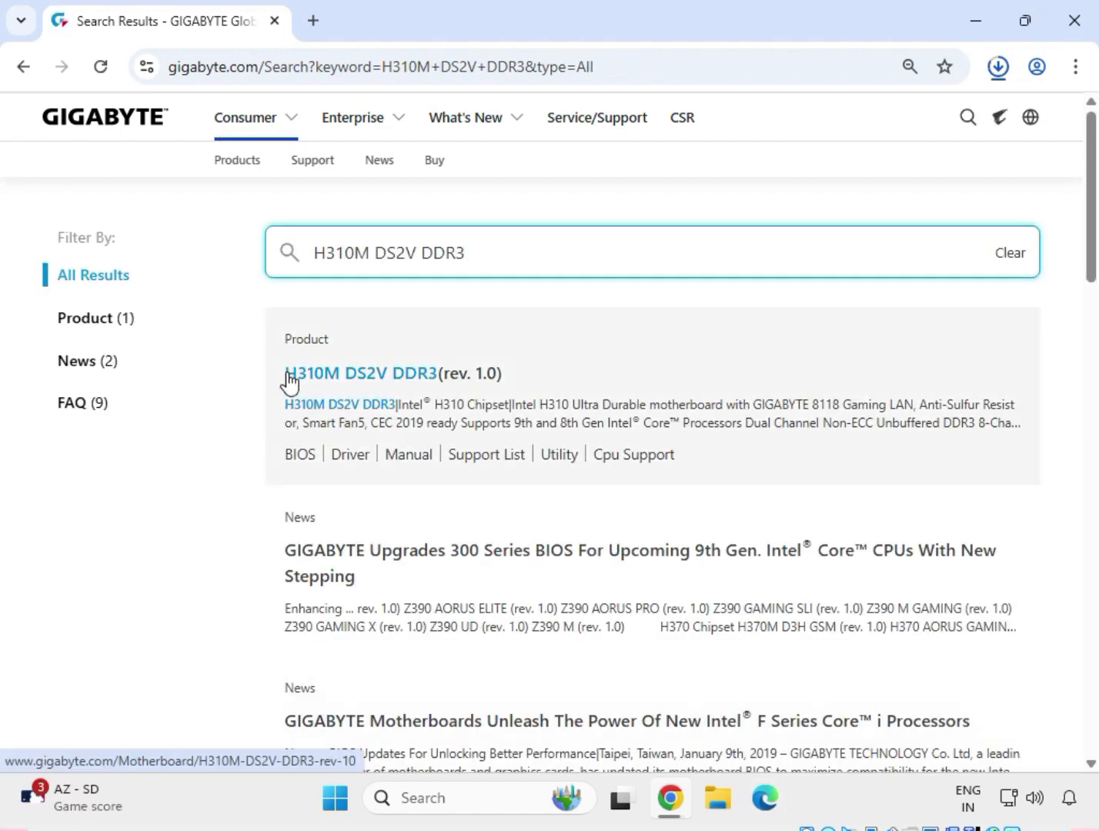
left_click(416, 379)
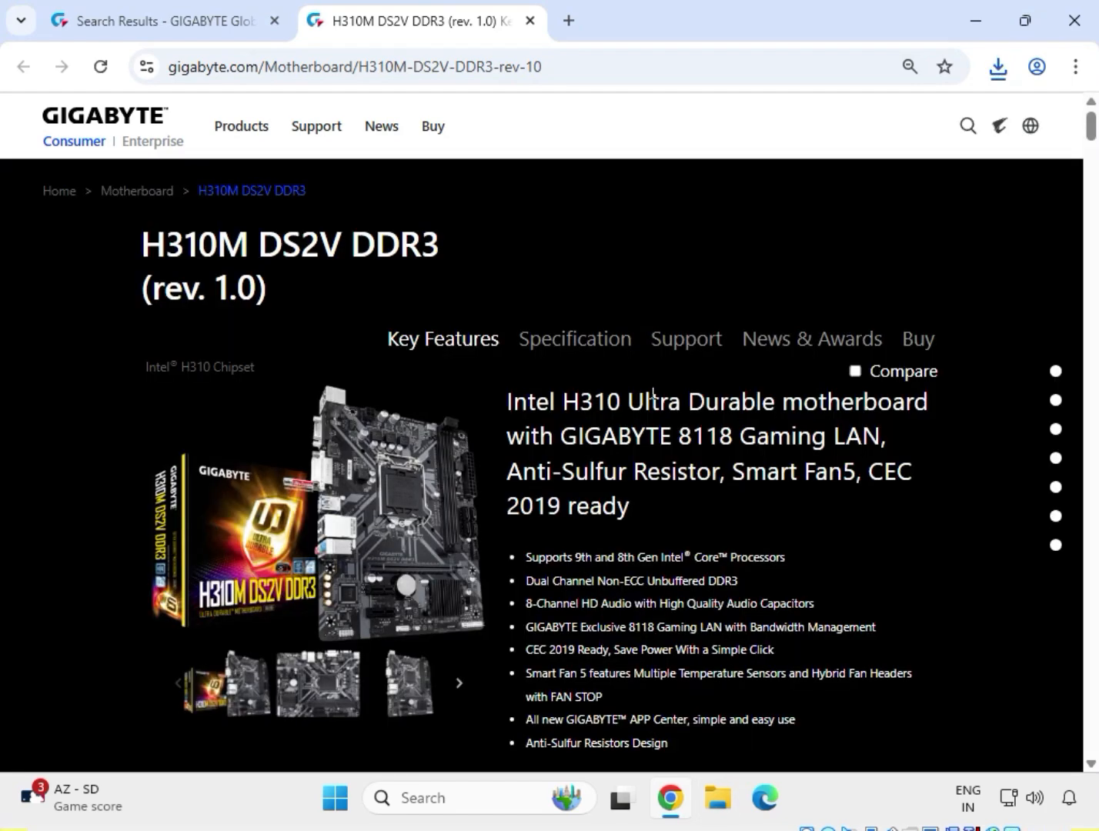
left_click(686, 339)
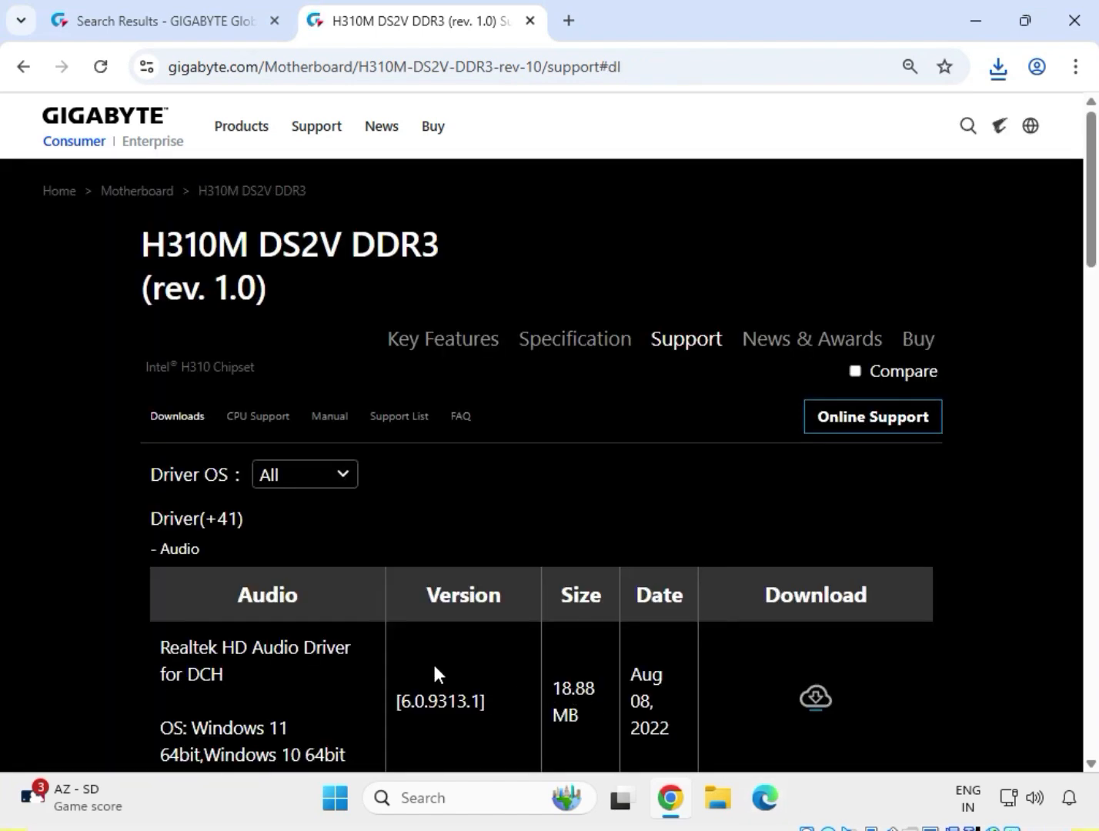
Filter the drivers to Windows 11 64bit and download the Realtek HD Audio Driver version 6.0.9225.1.
left_click(271, 492)
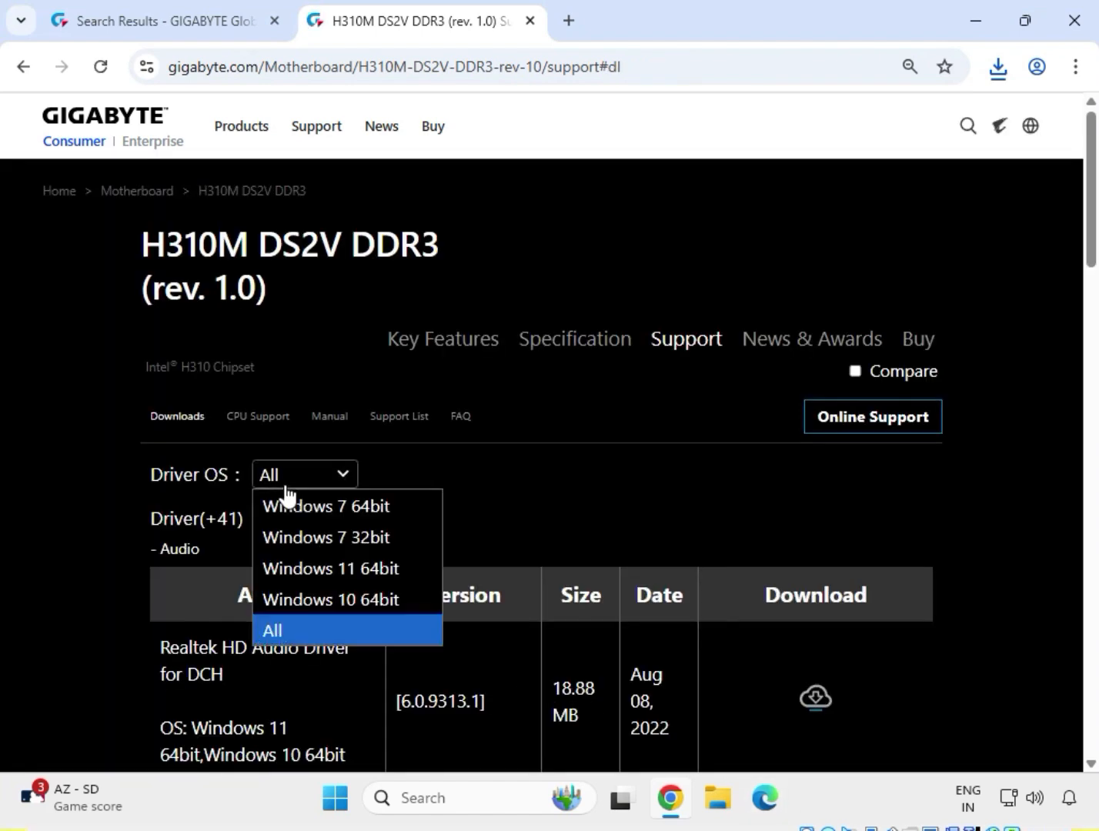
left_click(337, 568)
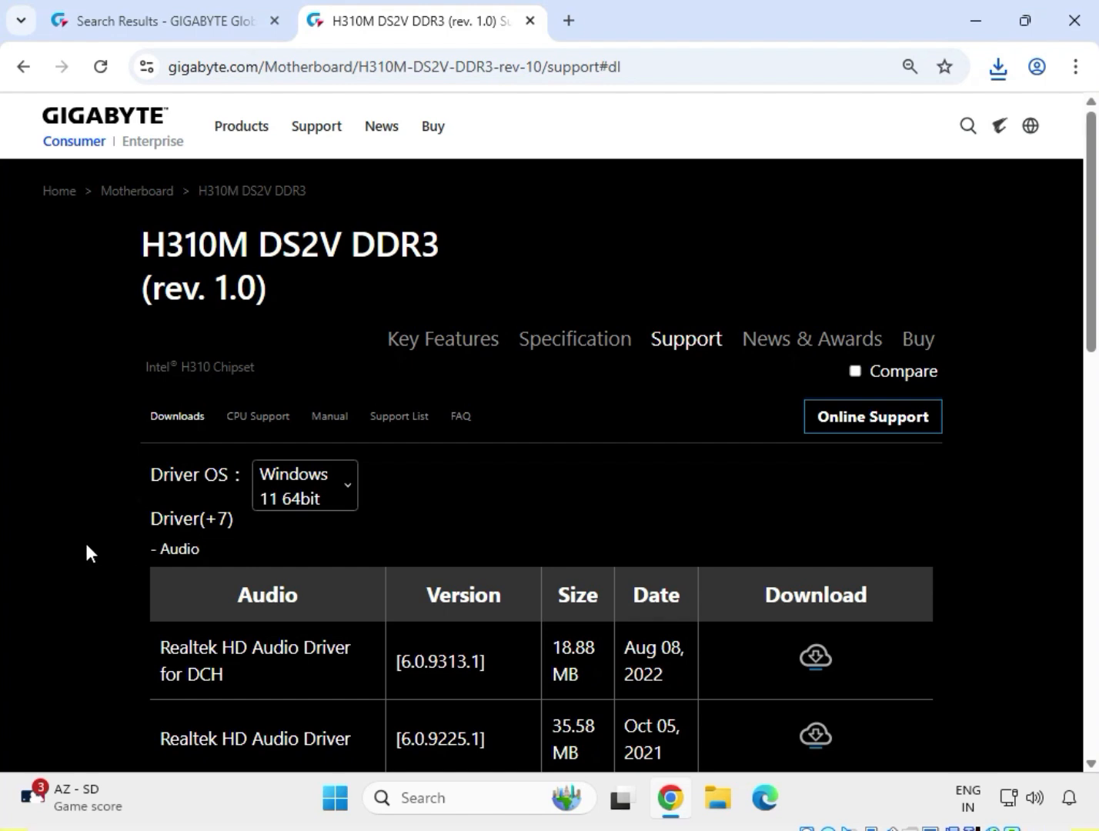
scroll(86, 544, "down", 1)
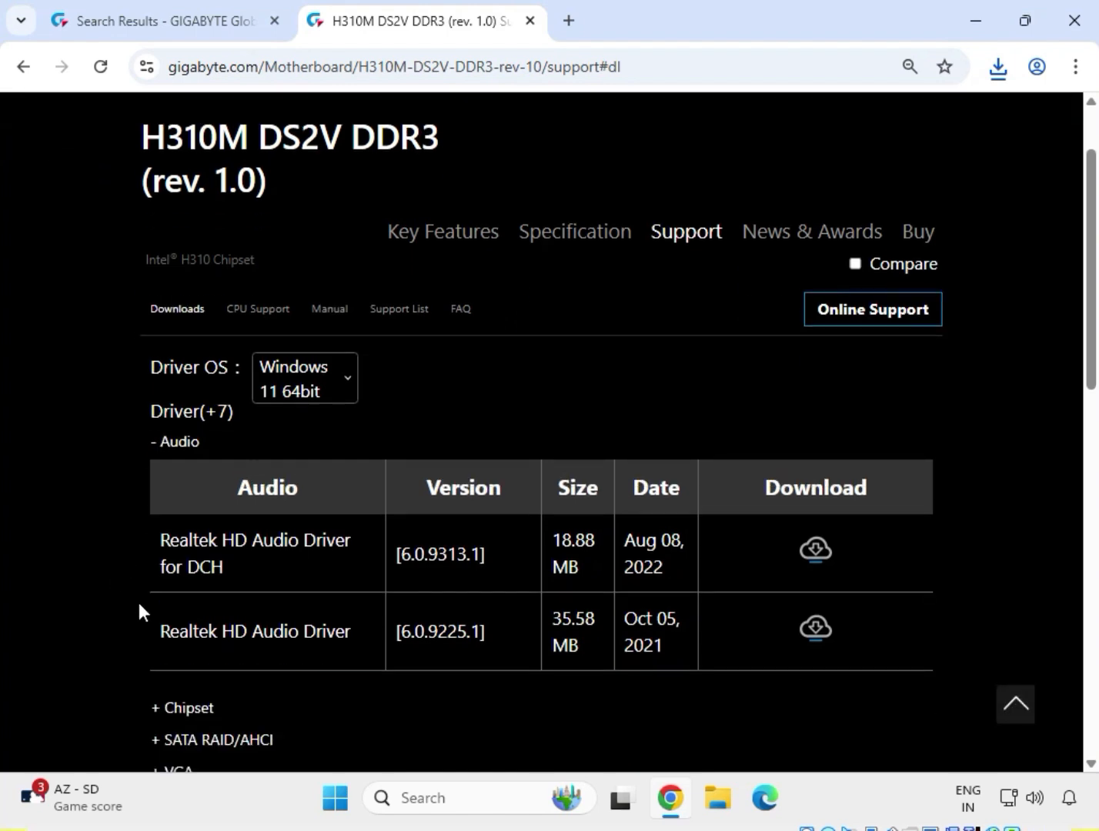
left_click_drag(202, 450, 161, 449)
left_click_drag(157, 627, 335, 631)
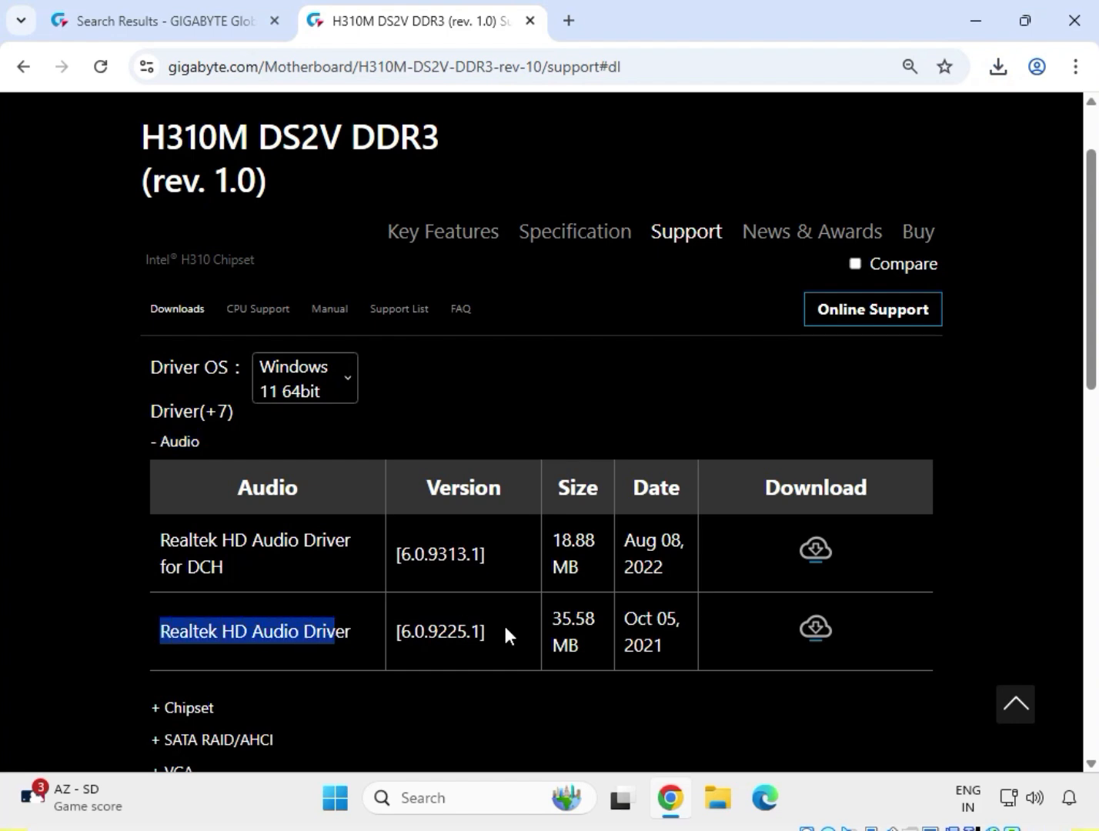
left_click(804, 629)
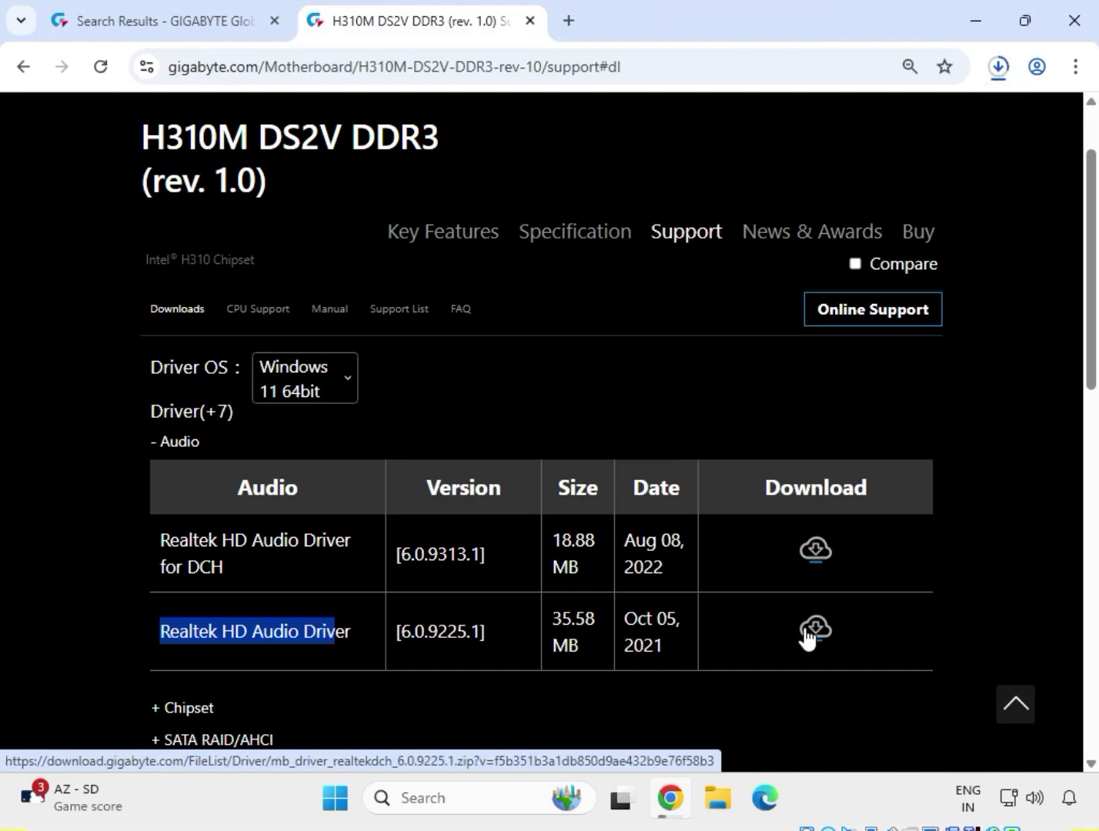
Download the chipset drivers Intel INF installation 10.1.18836.8283 and Intel Management Engine Firmware 2020.14.0.1600.
scroll(479, 644, "down", 3)
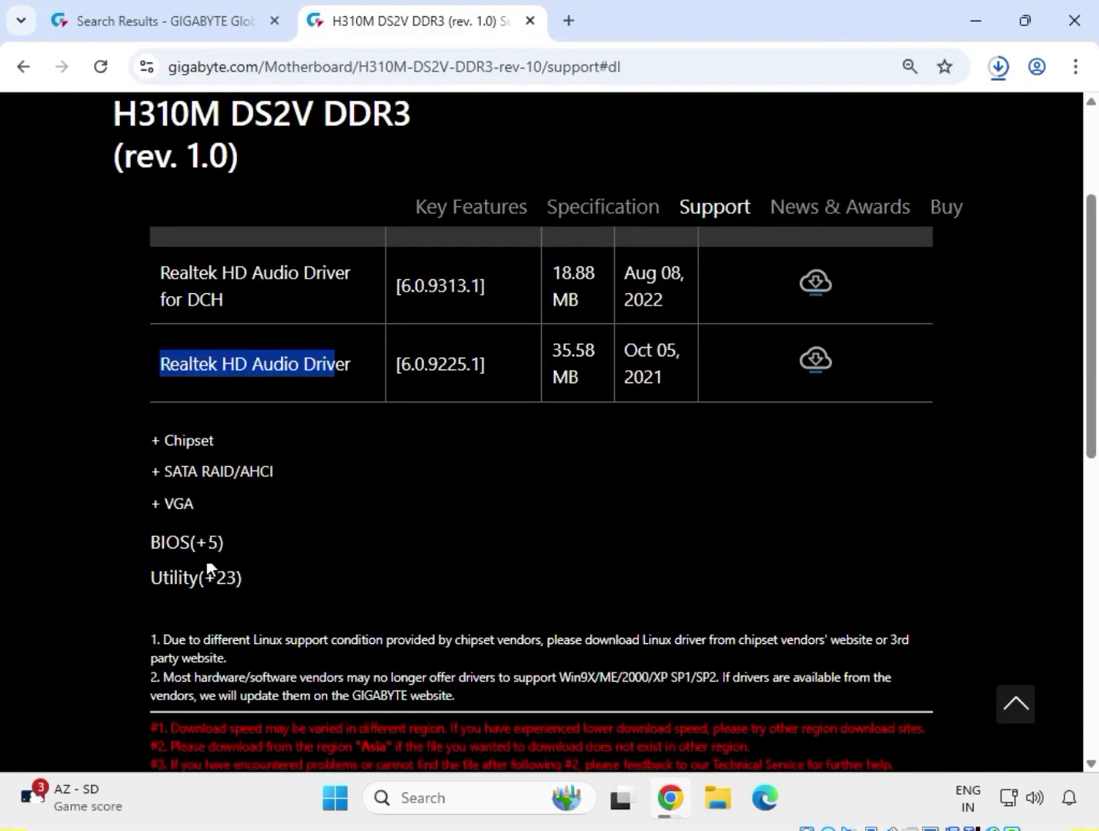
left_click_drag(219, 455, 169, 443)
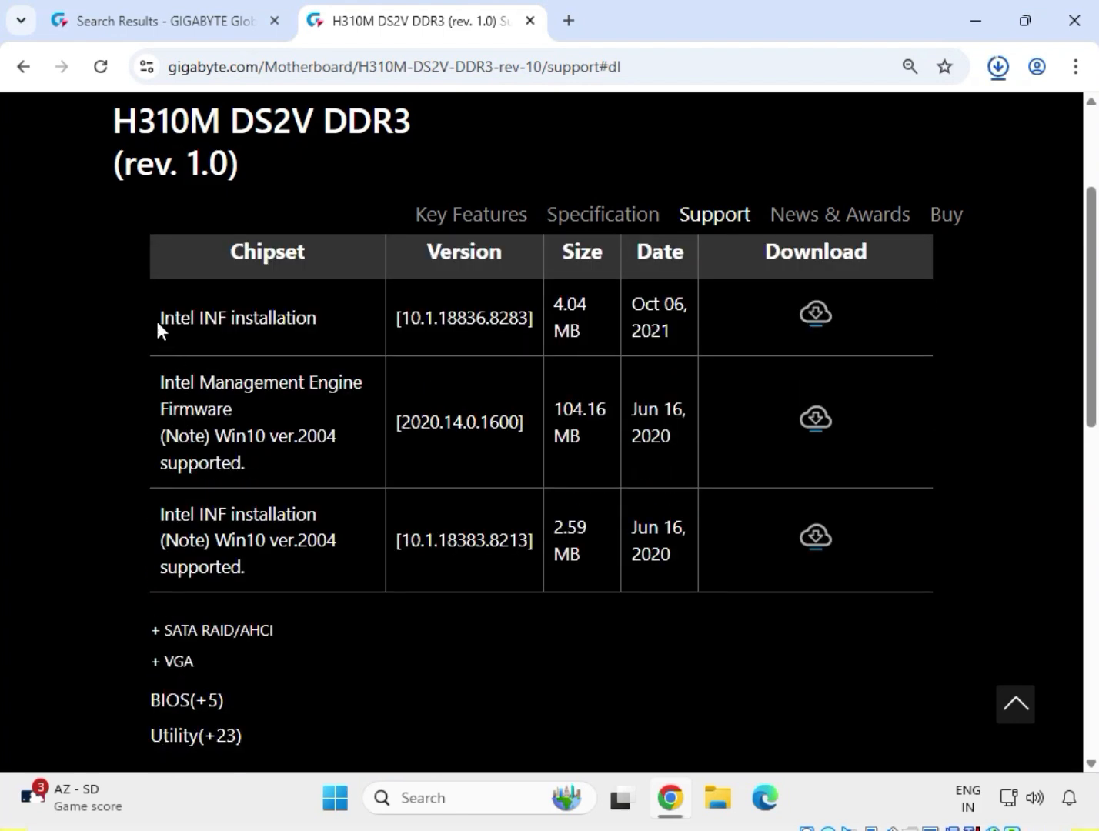
left_click_drag(156, 318, 324, 326)
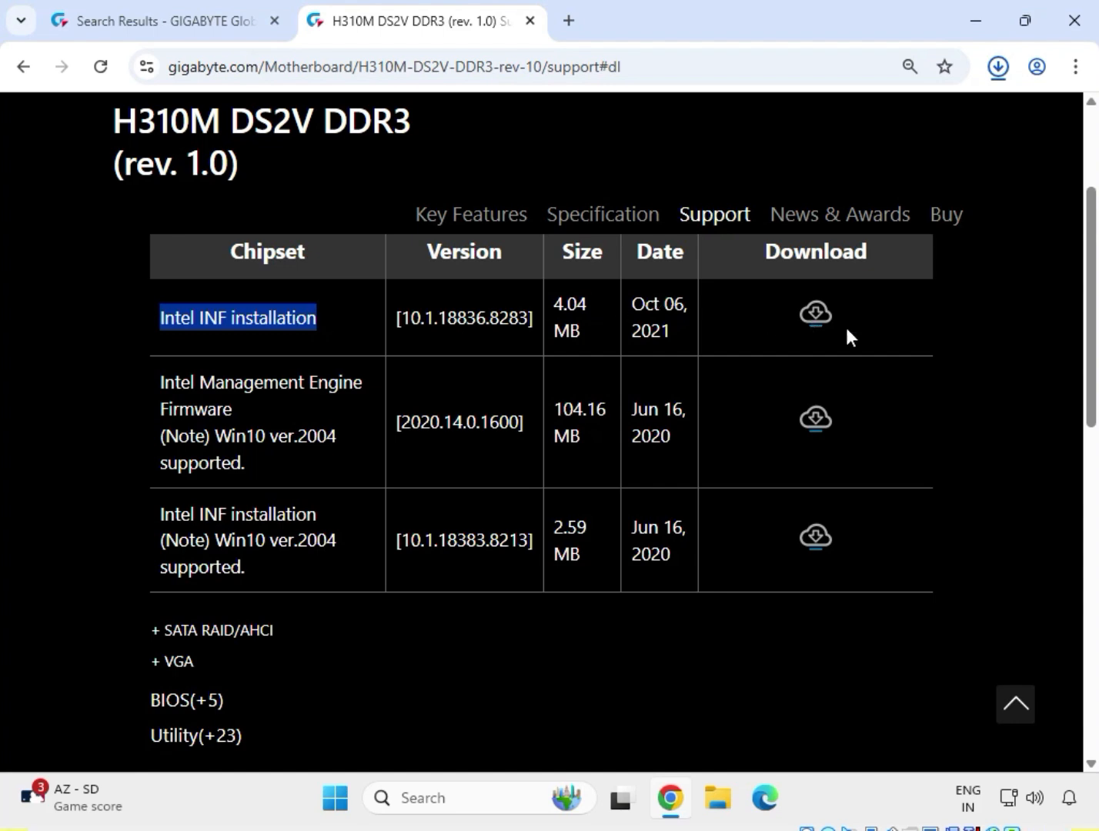
left_click(818, 314)
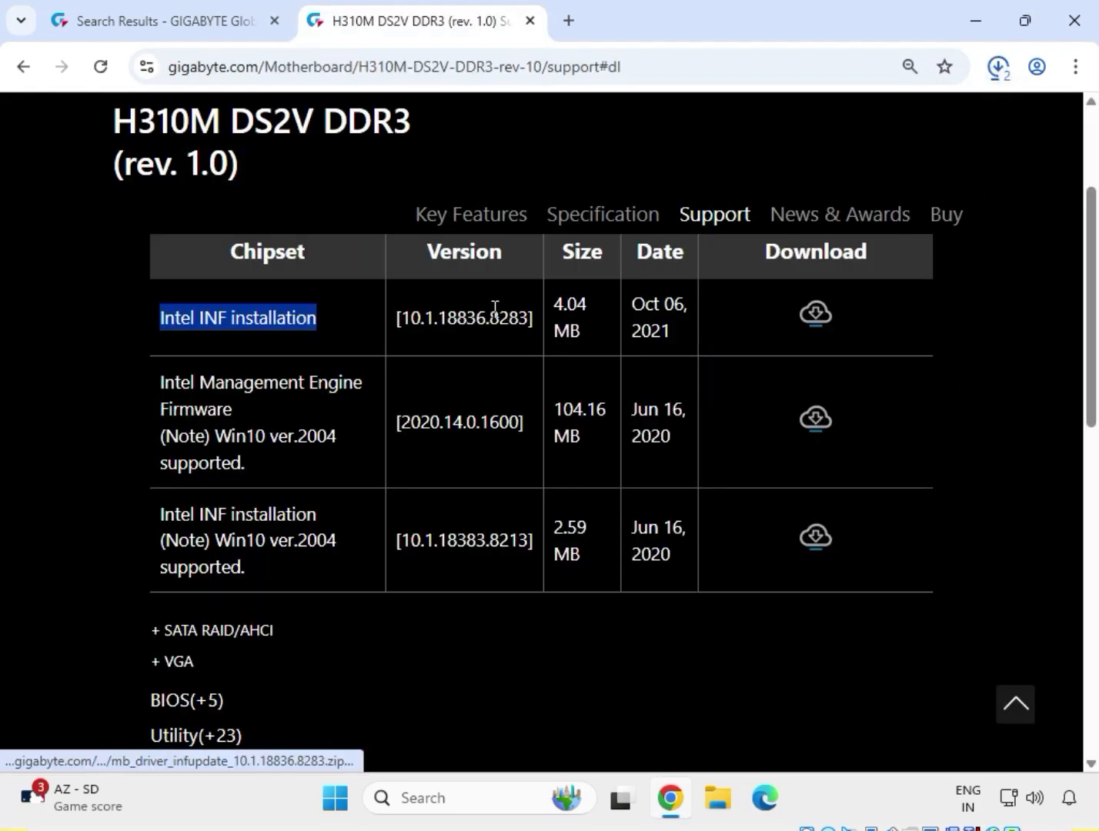
left_click_drag(161, 378, 228, 403)
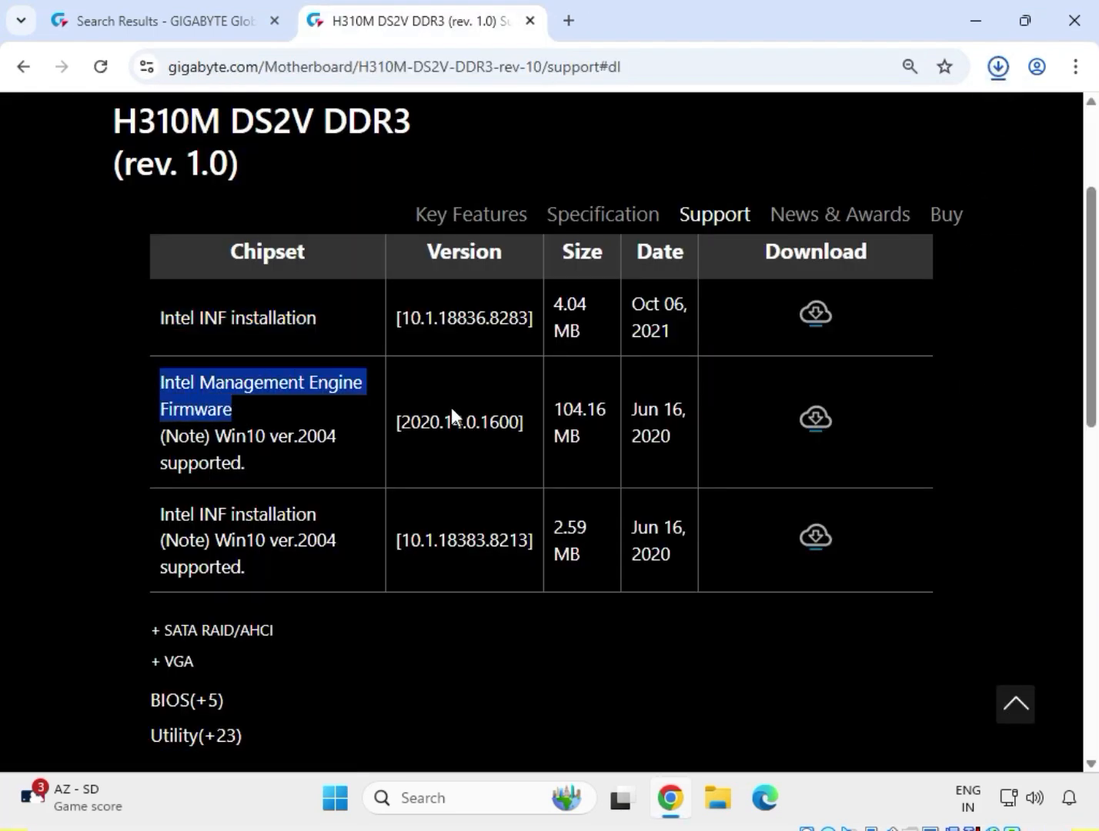
left_click(817, 434)
Expand the VGA driver category and download the Intel Graphic Driver version 27.20.100.9805.
double_click(178, 661)
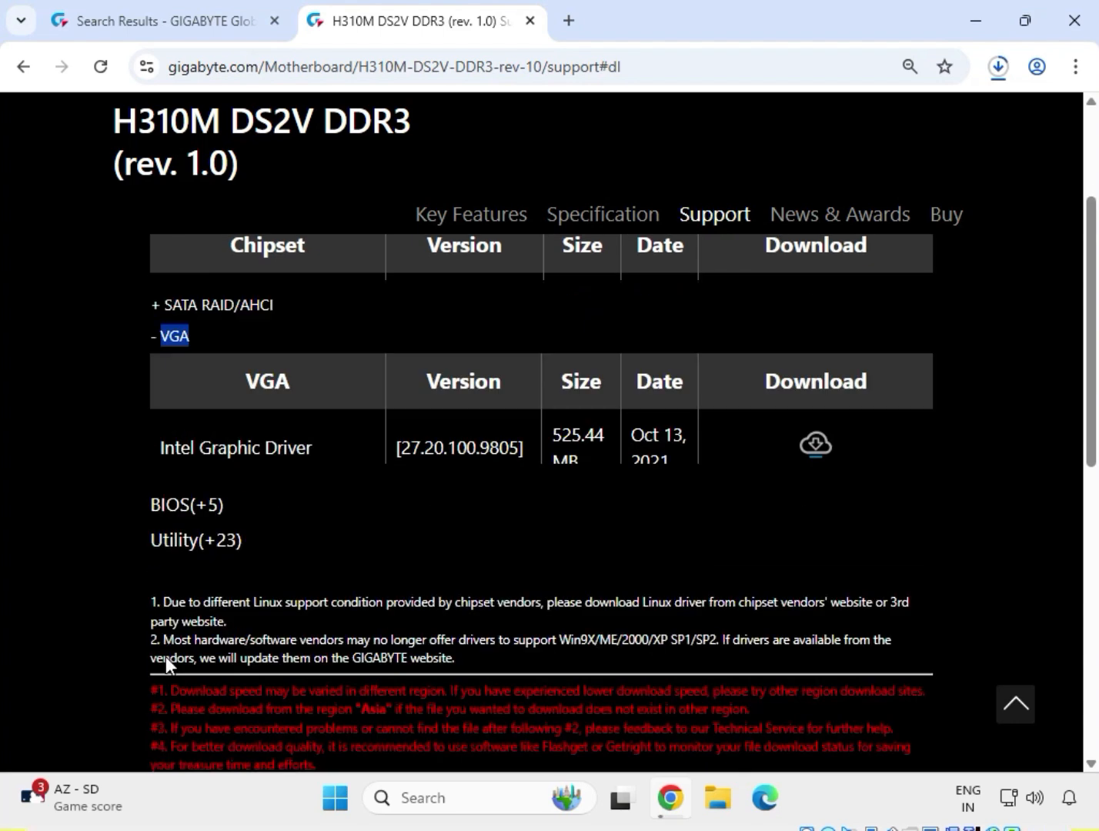
left_click_drag(163, 375, 312, 380)
left_click(815, 381)
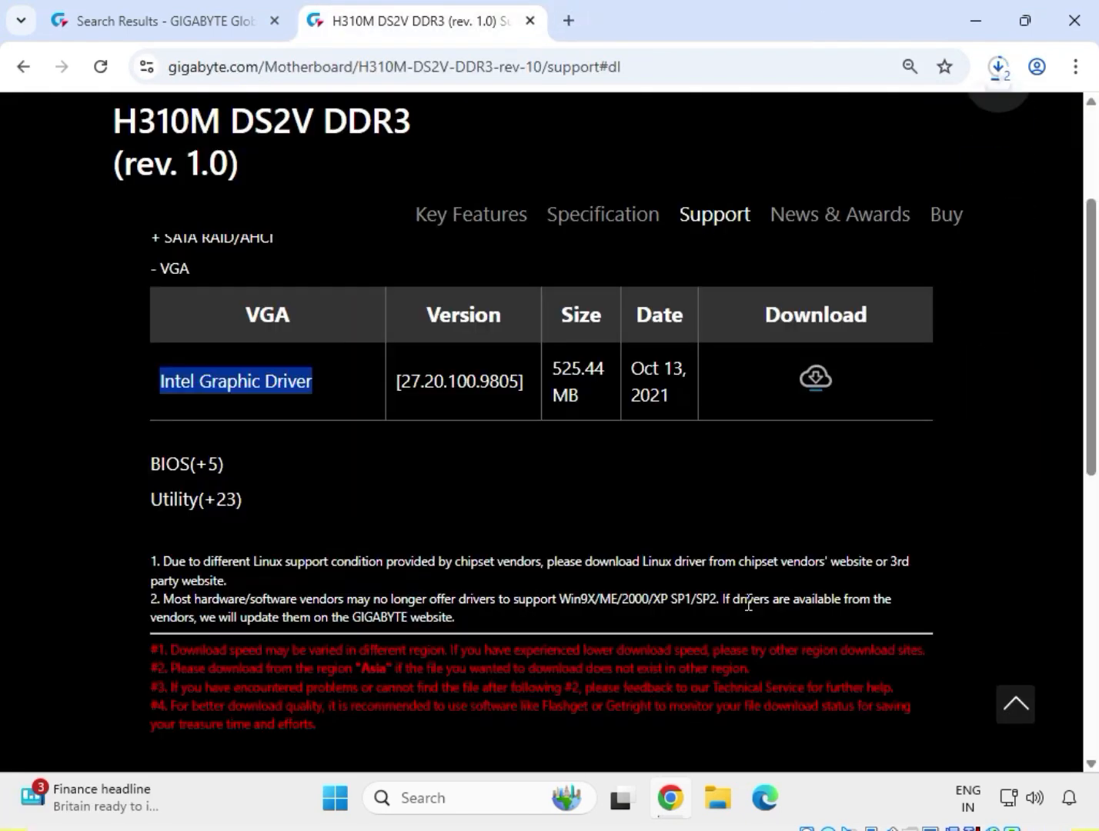
Show the downloaded driver archives in the Downloads folder from the browser's download history.
scroll(747, 604, "up", 3)
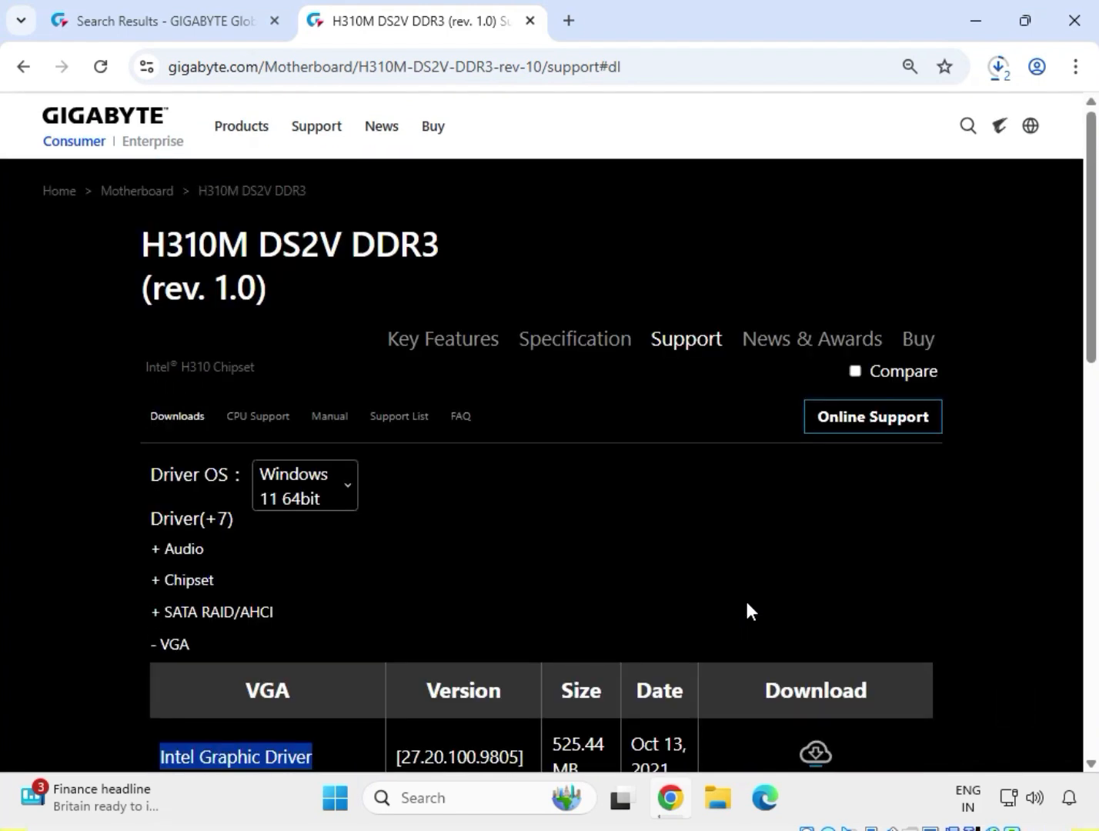
left_click(1006, 75)
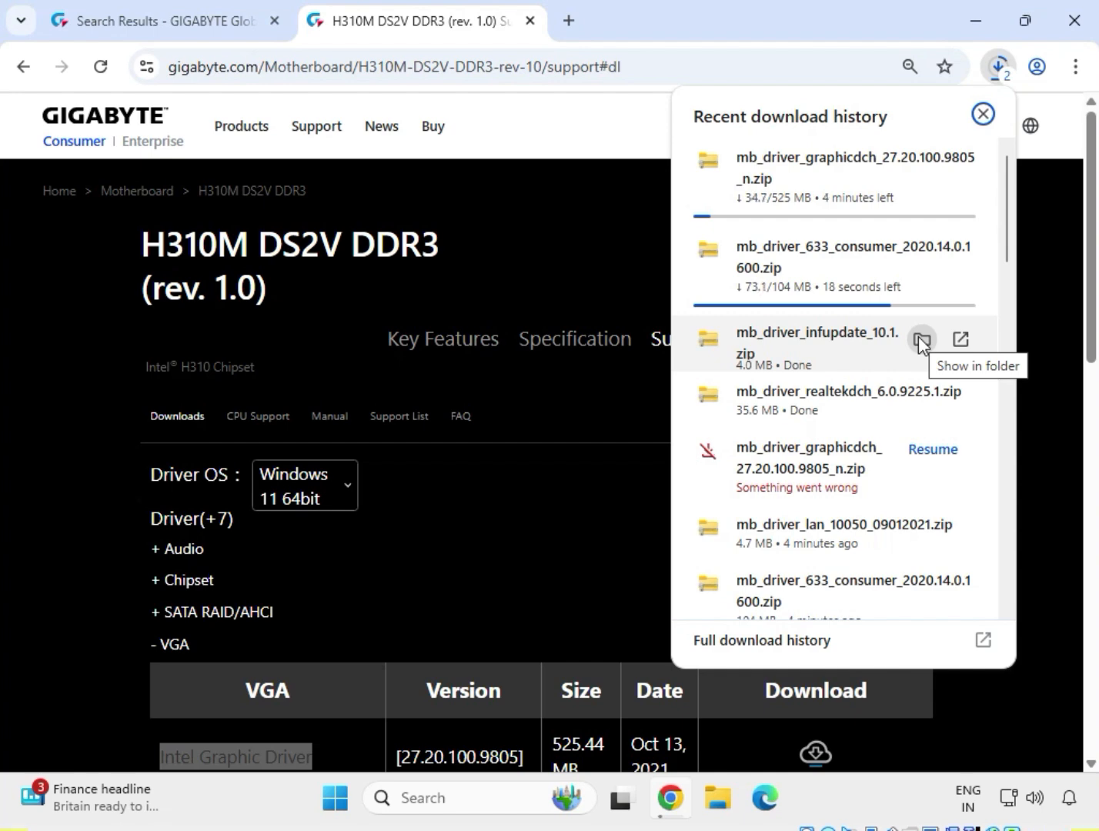
left_click(920, 338)
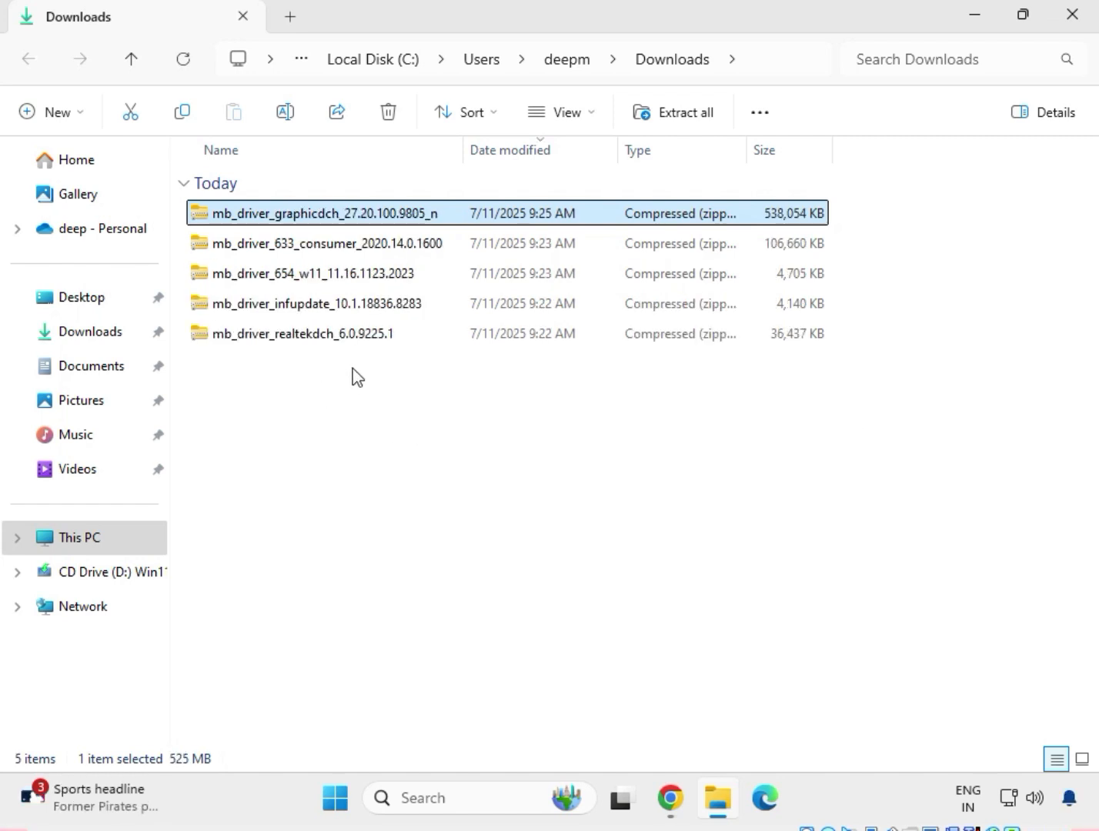
left_click_drag(356, 376, 316, 215)
left_click(407, 425)
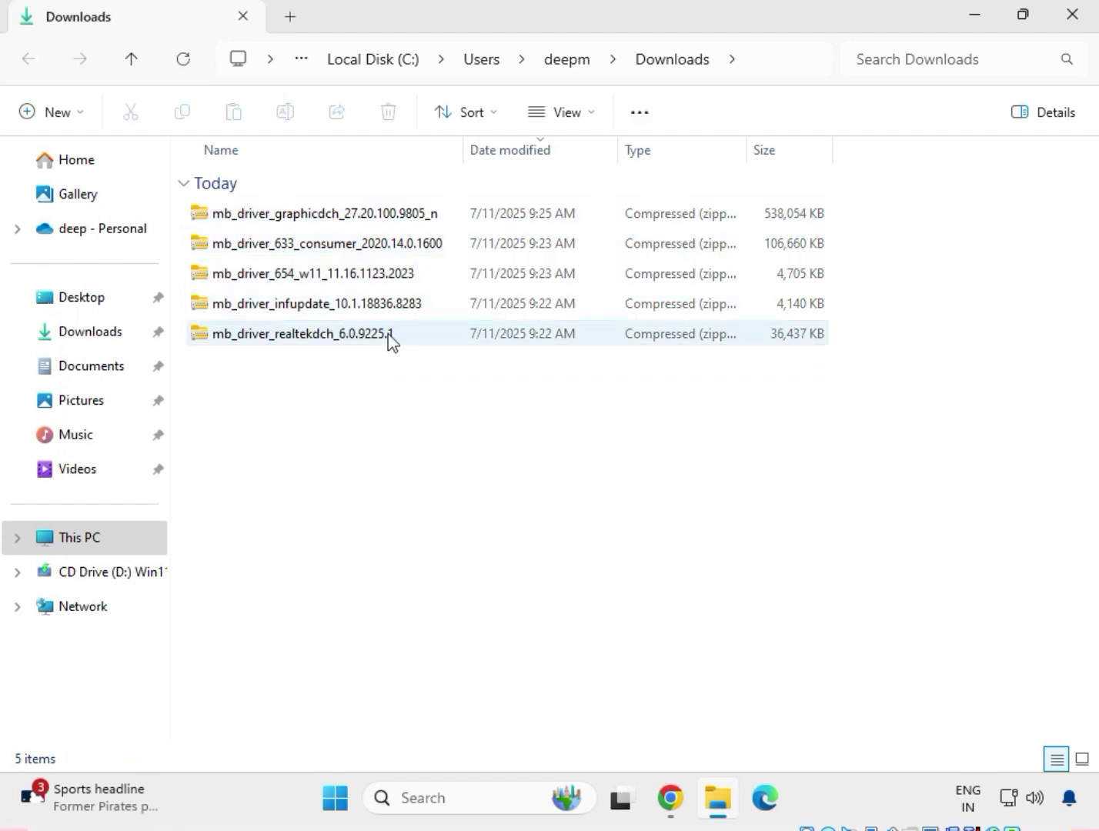
Extract the mb_driver_realtekdch_6.0.9225.1 archive to its default folder and close the extracted folder's window.
left_click(334, 341)
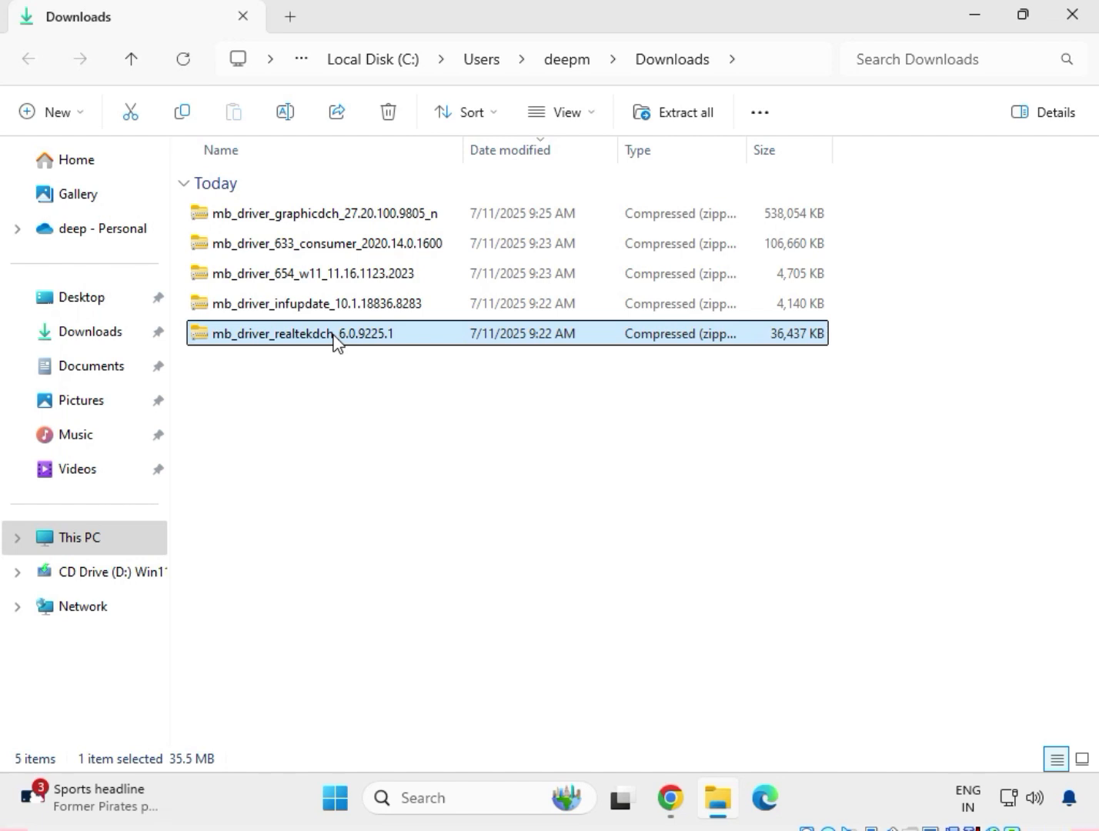
right_click(336, 341)
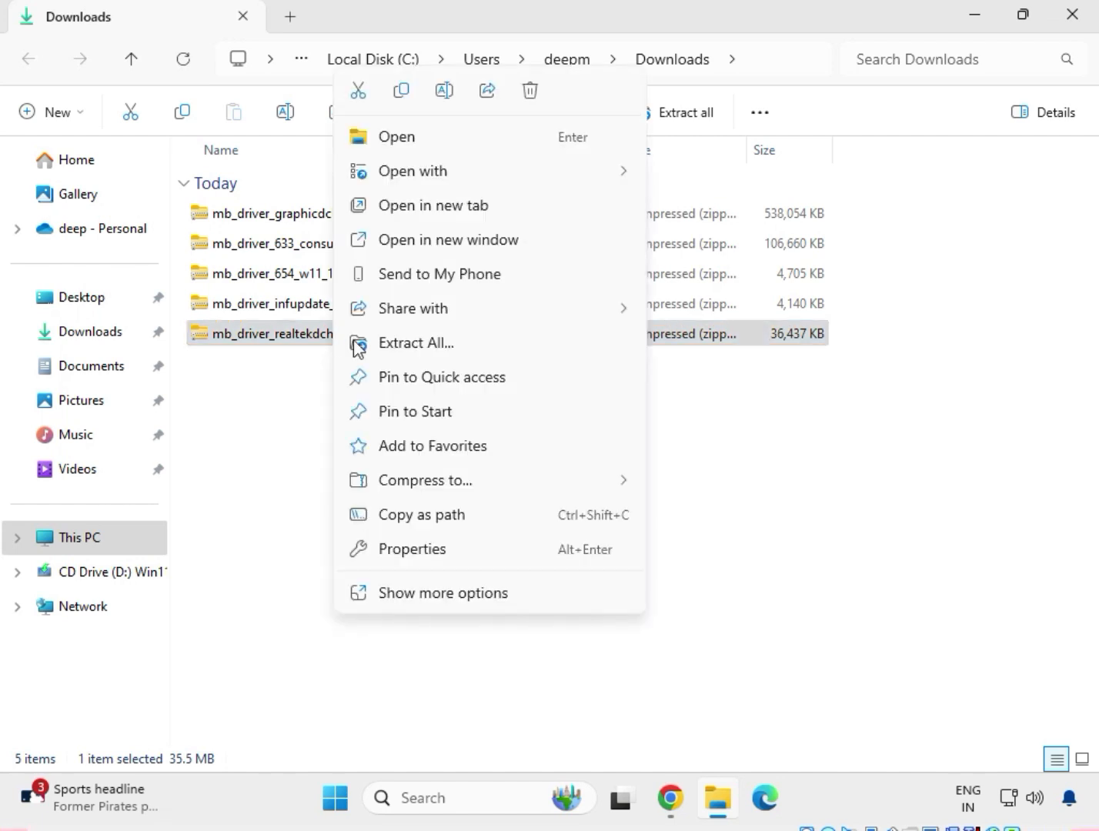
left_click(388, 353)
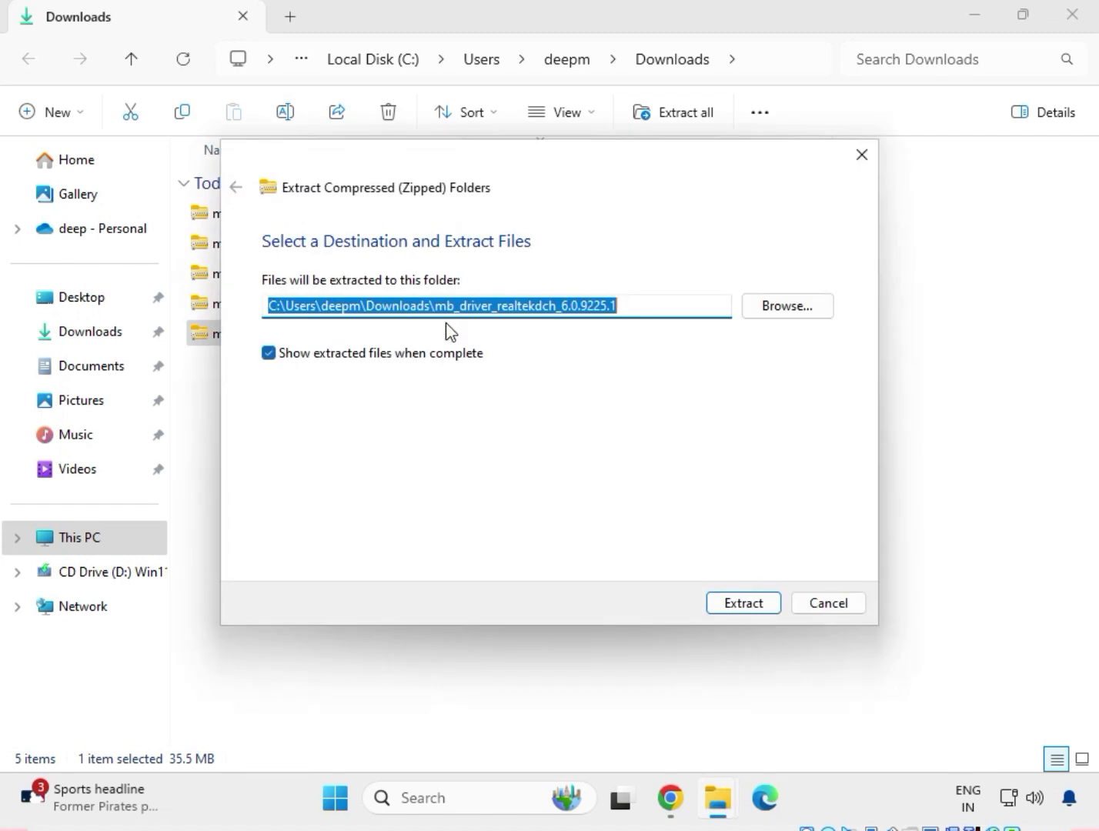
left_click(761, 605)
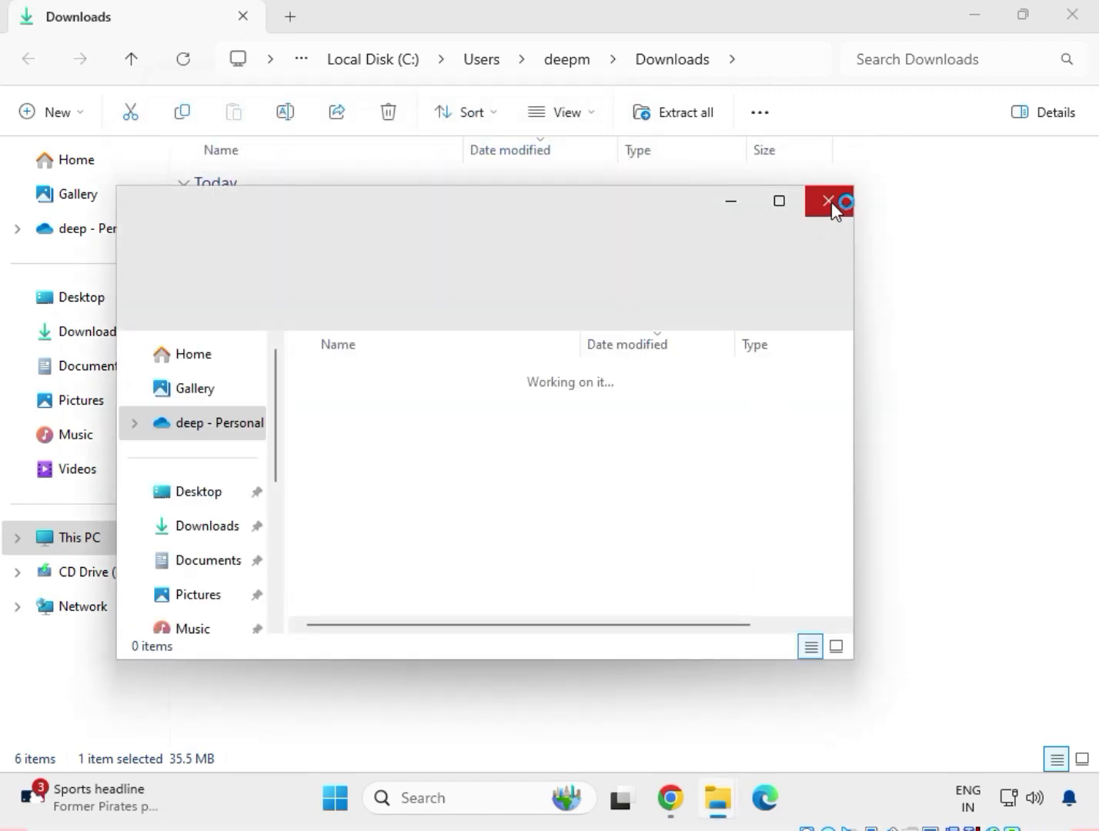
left_click(831, 202)
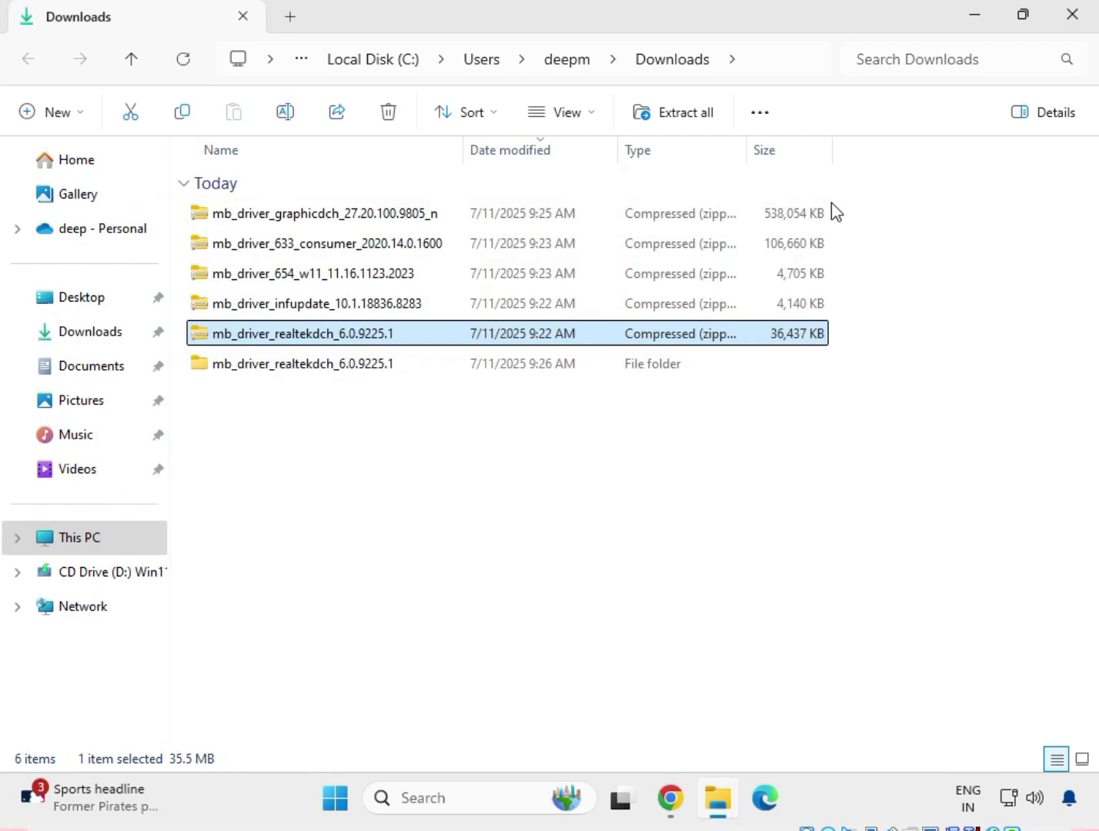
Extract the mb_driver_infupdate_10.1.18836.8283 archive to its default folder and close the extracted folder's window.
left_click(280, 308)
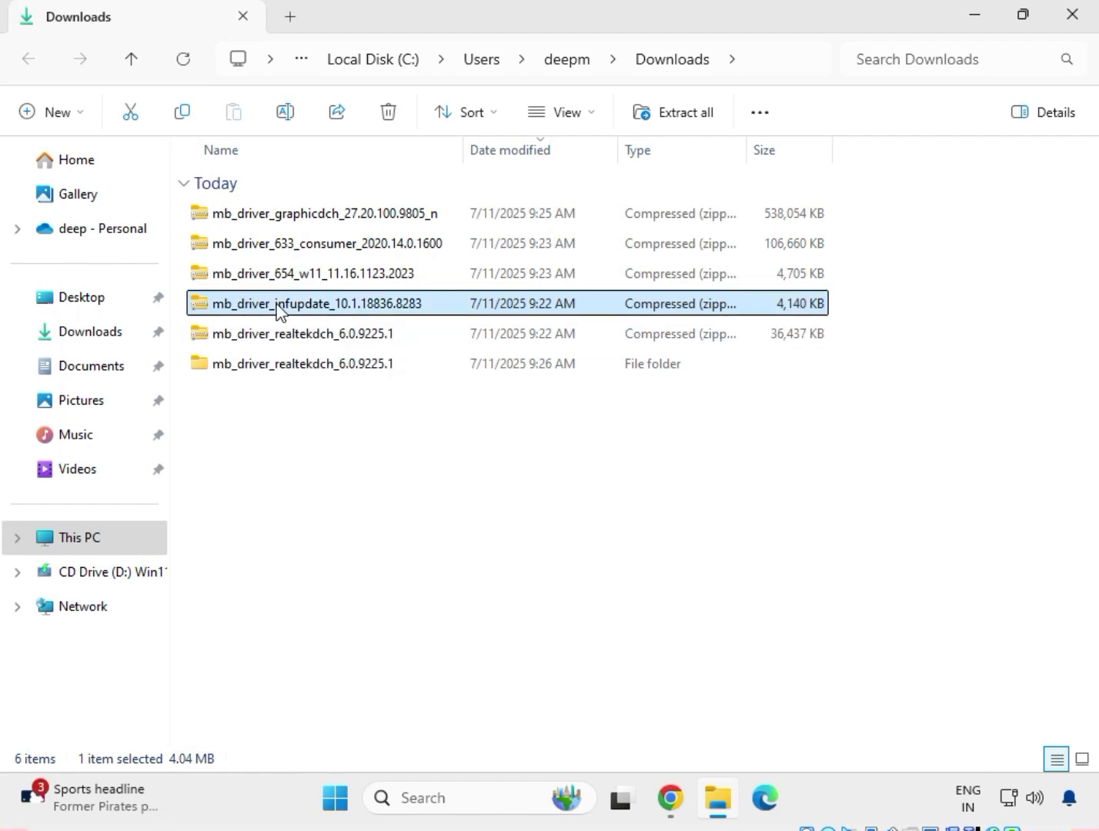
right_click(278, 306)
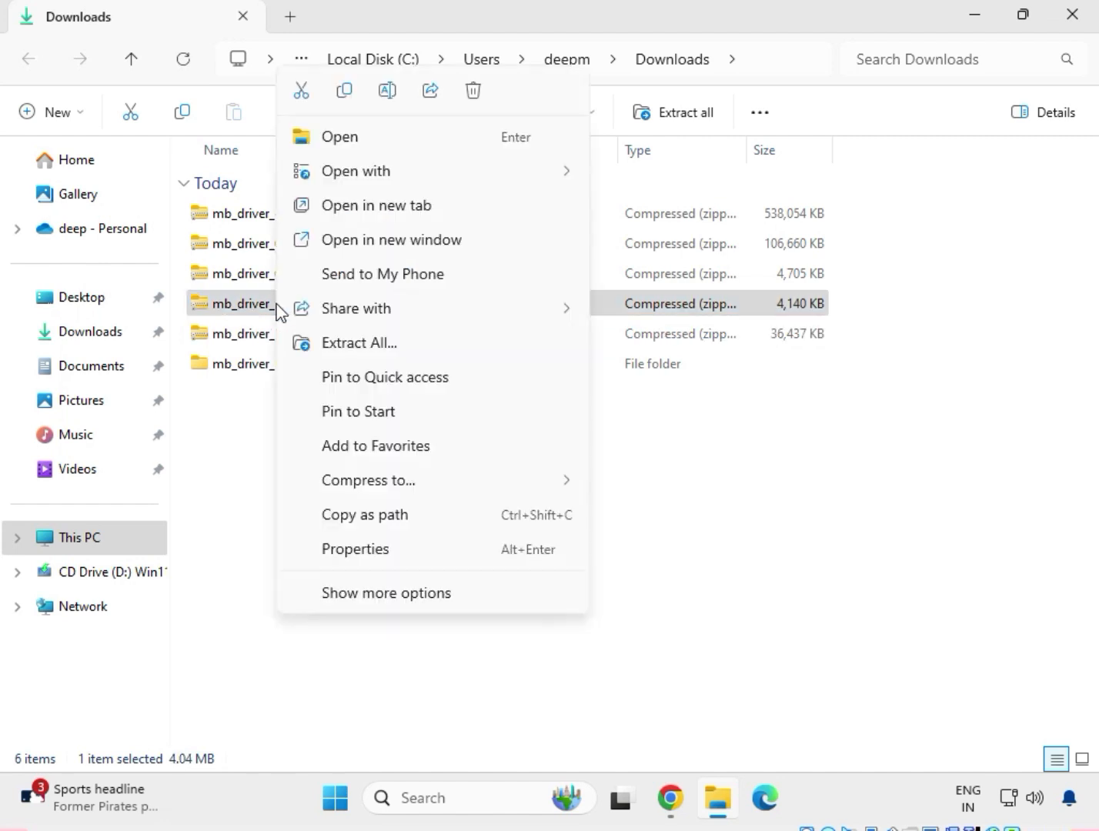
left_click(361, 341)
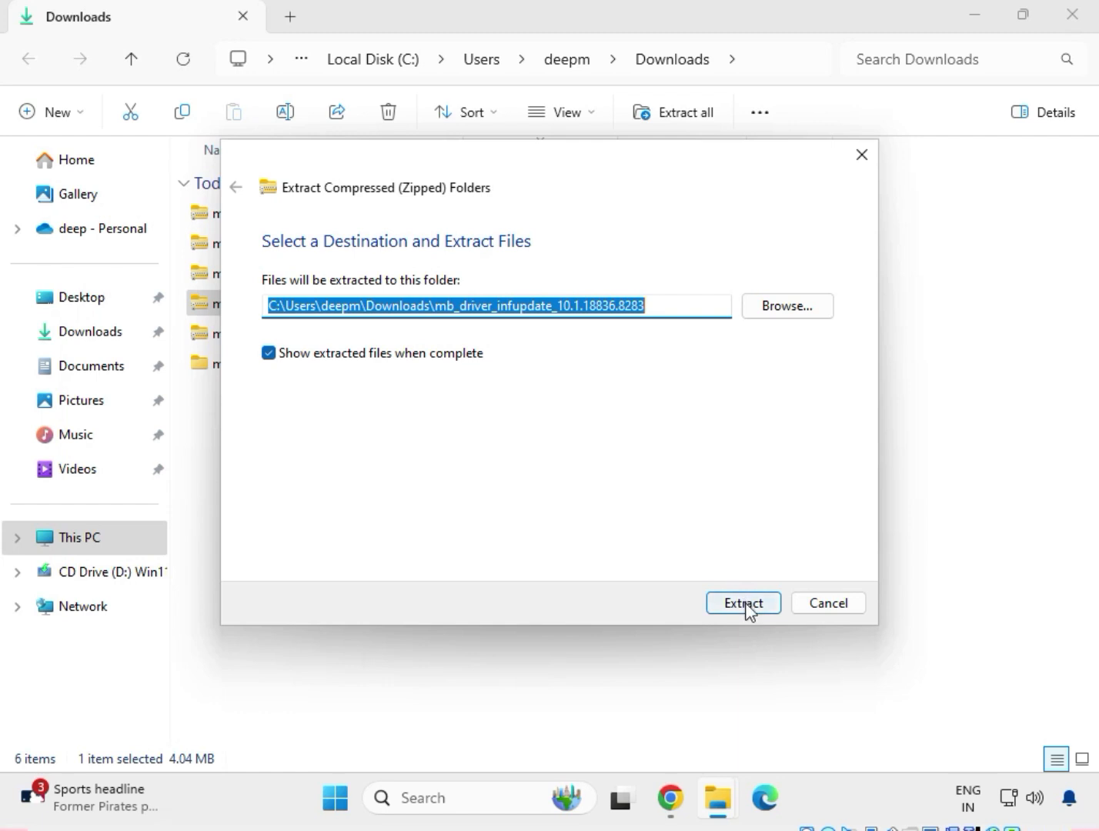
left_click(744, 605)
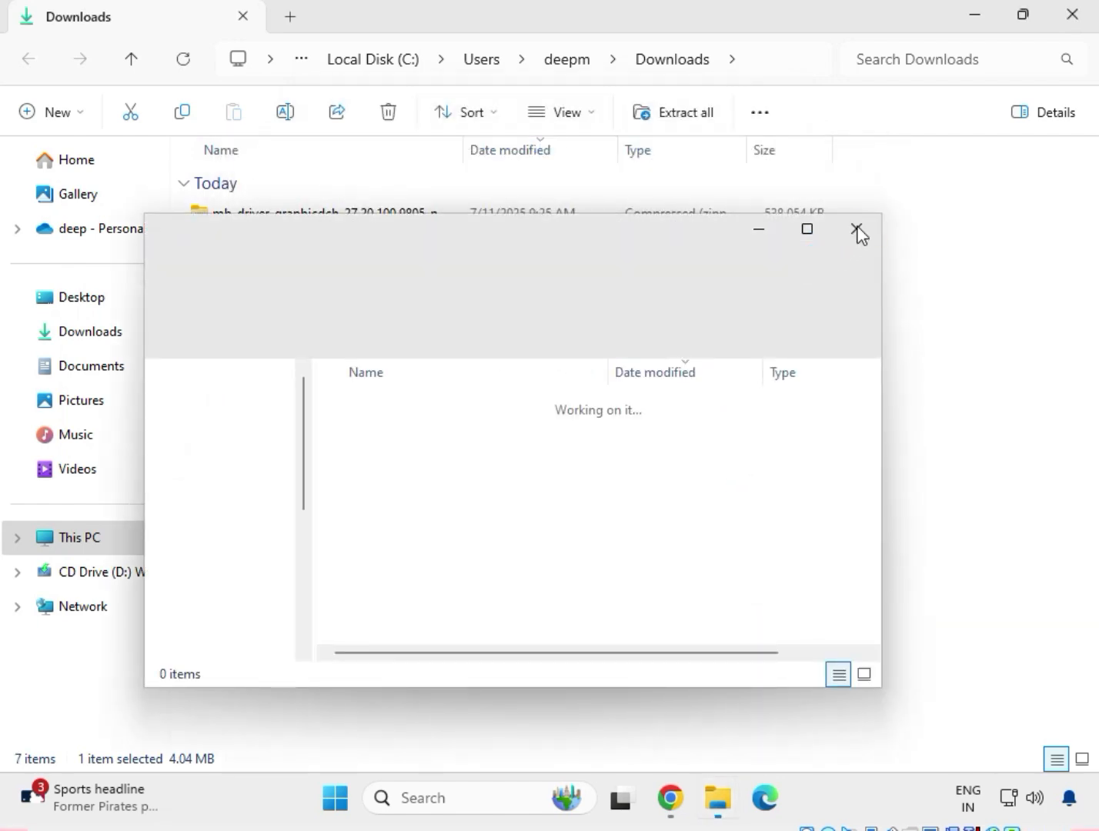
left_click(856, 229)
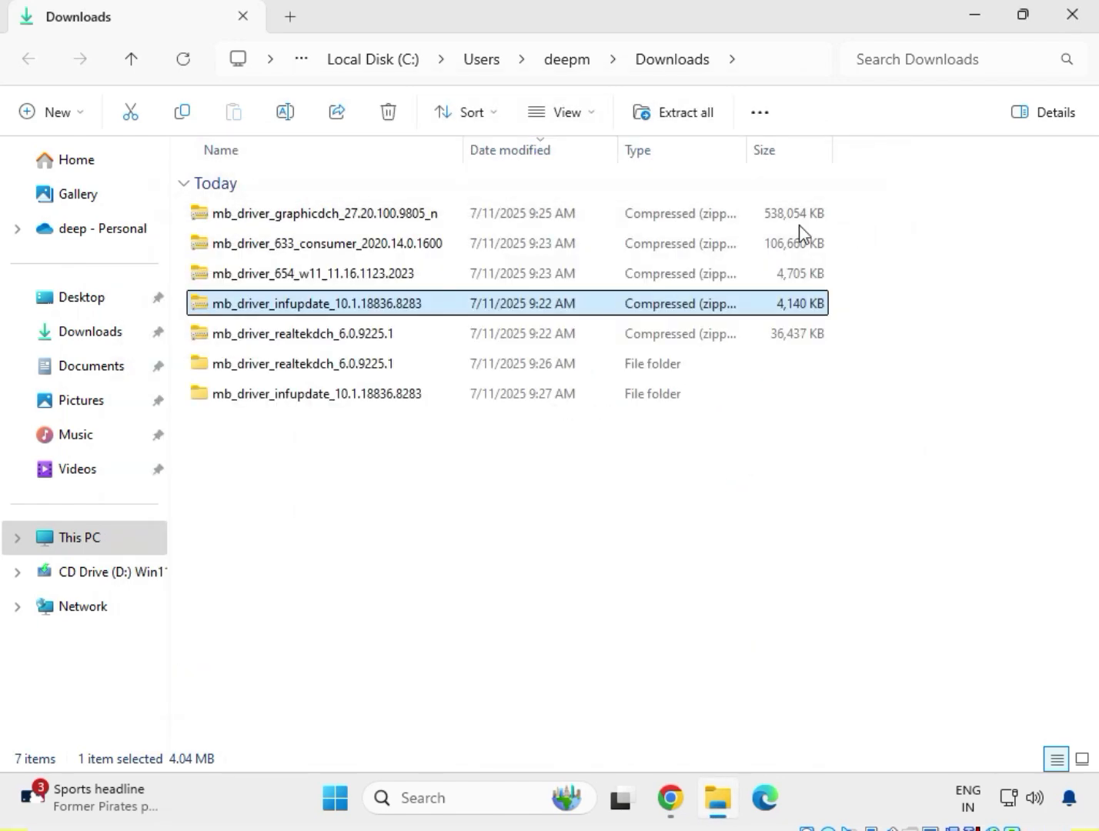
Extract the mb_driver_654_w11_11.16.1123.2023 archive to its default folder and close the extracted folder's window.
left_click(288, 275)
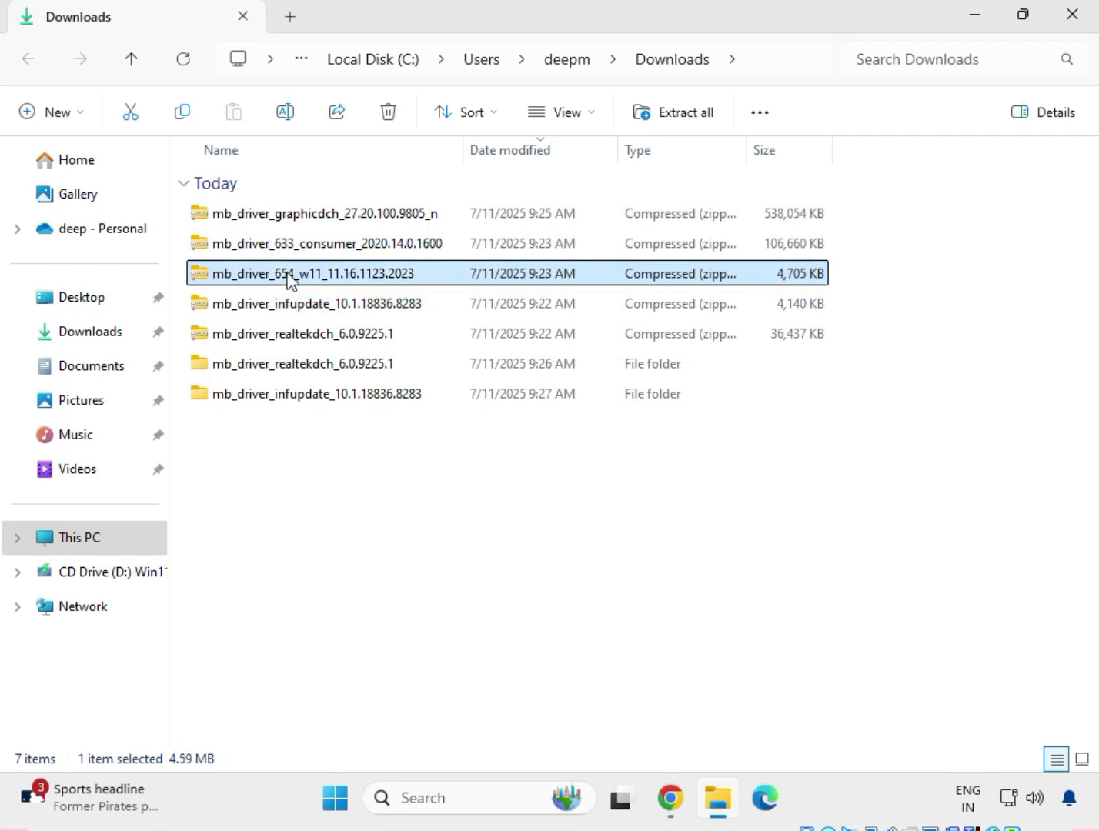
right_click(289, 275)
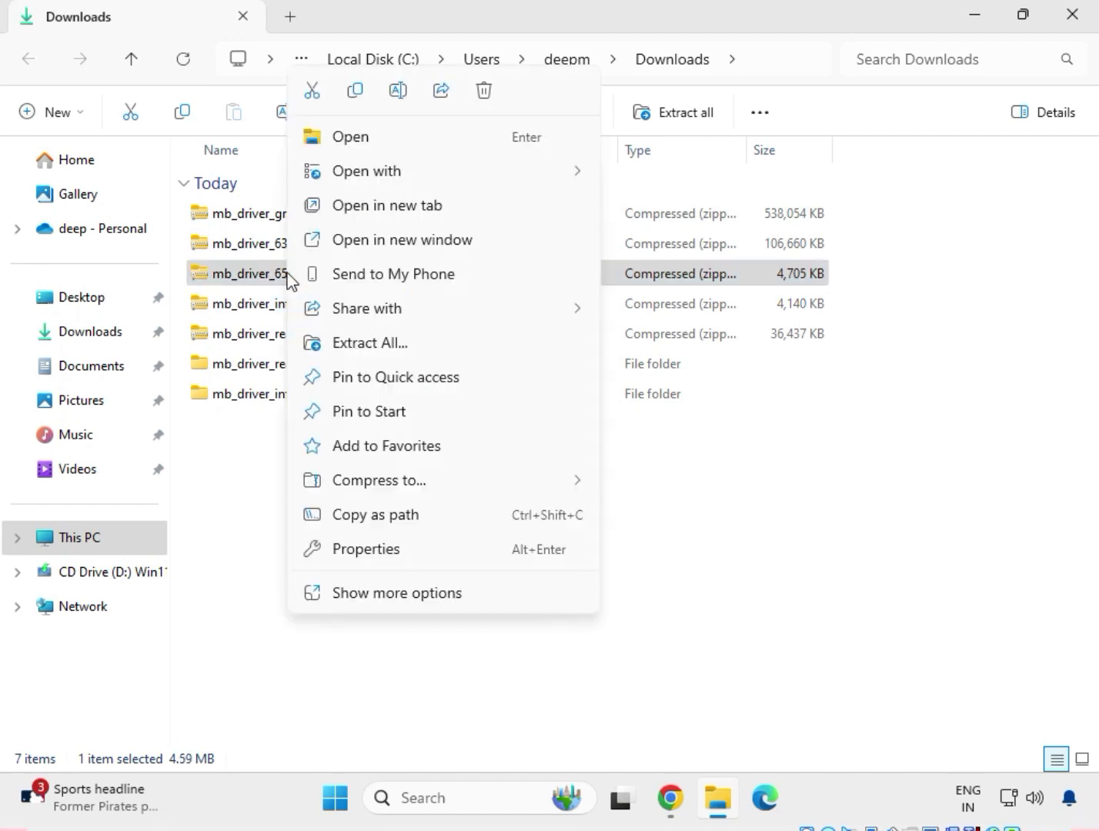
left_click(346, 341)
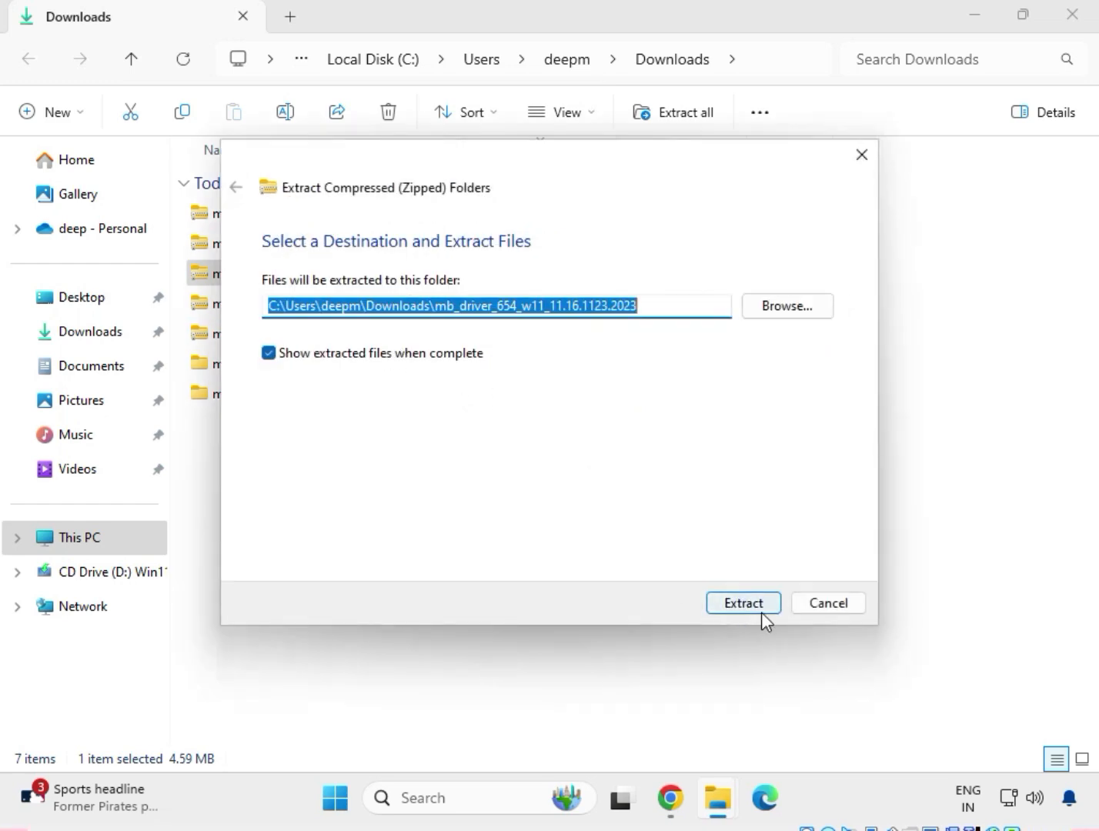
left_click(760, 612)
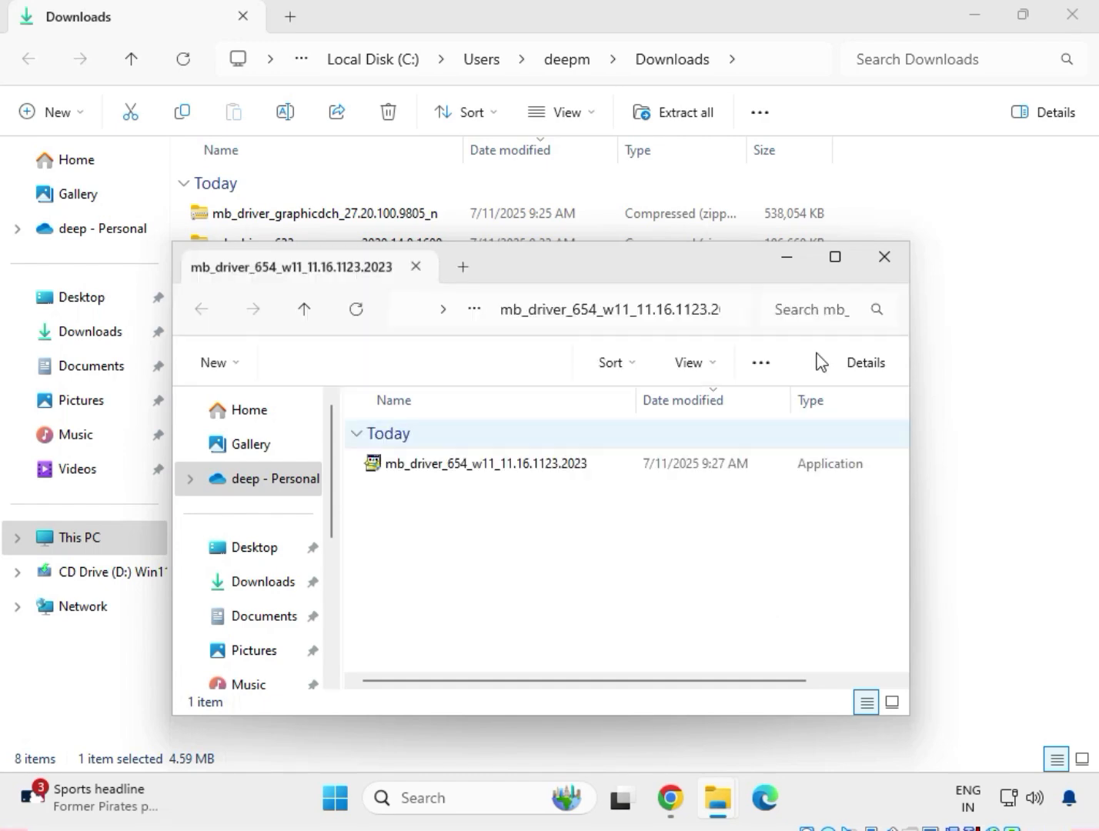
left_click(883, 255)
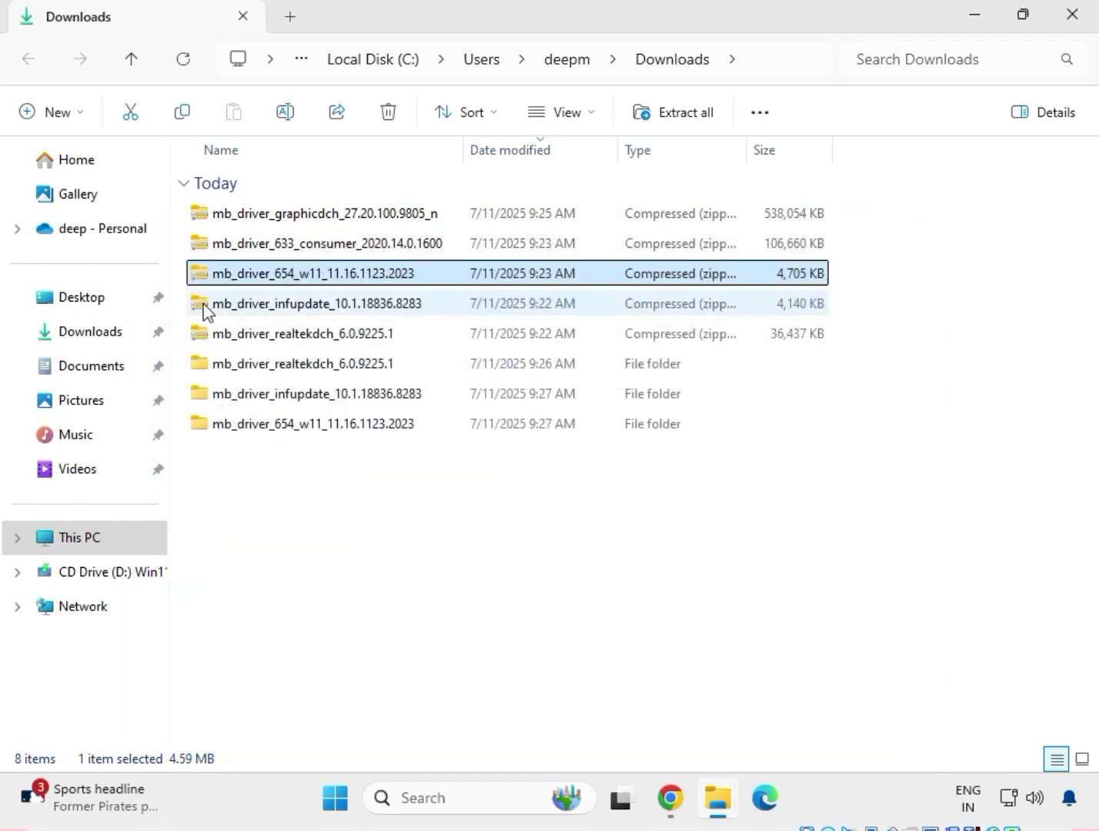
Extract the mb_driver_633_consumer_2020.14.0.1600 archive to its default folder and close the extracted folder's window.
left_click(260, 245)
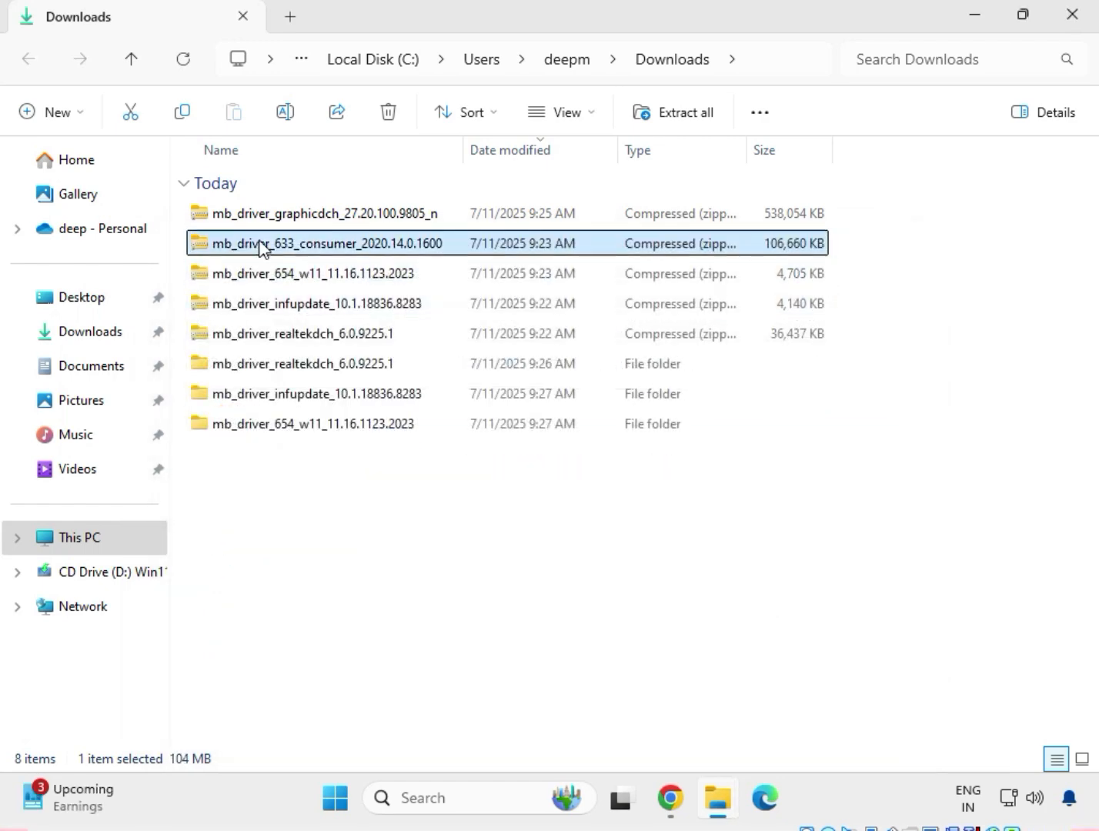
right_click(261, 245)
left_click(343, 345)
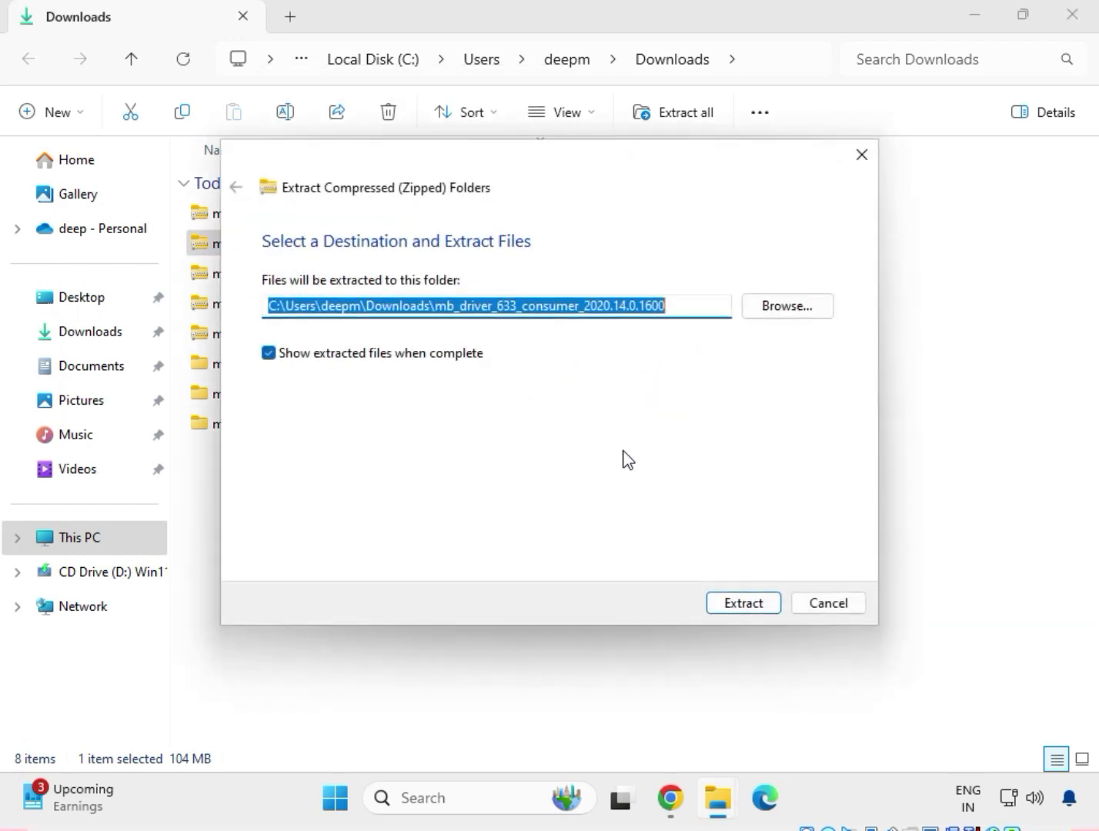
left_click(740, 612)
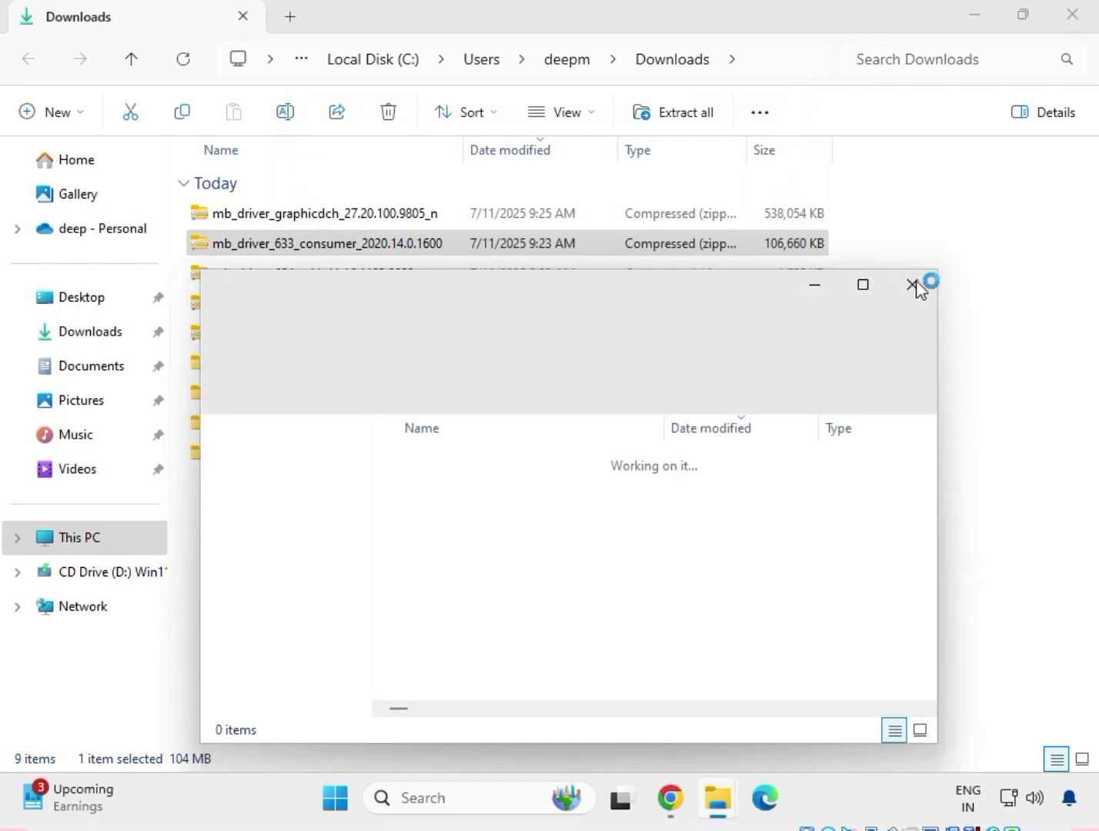
left_click(915, 285)
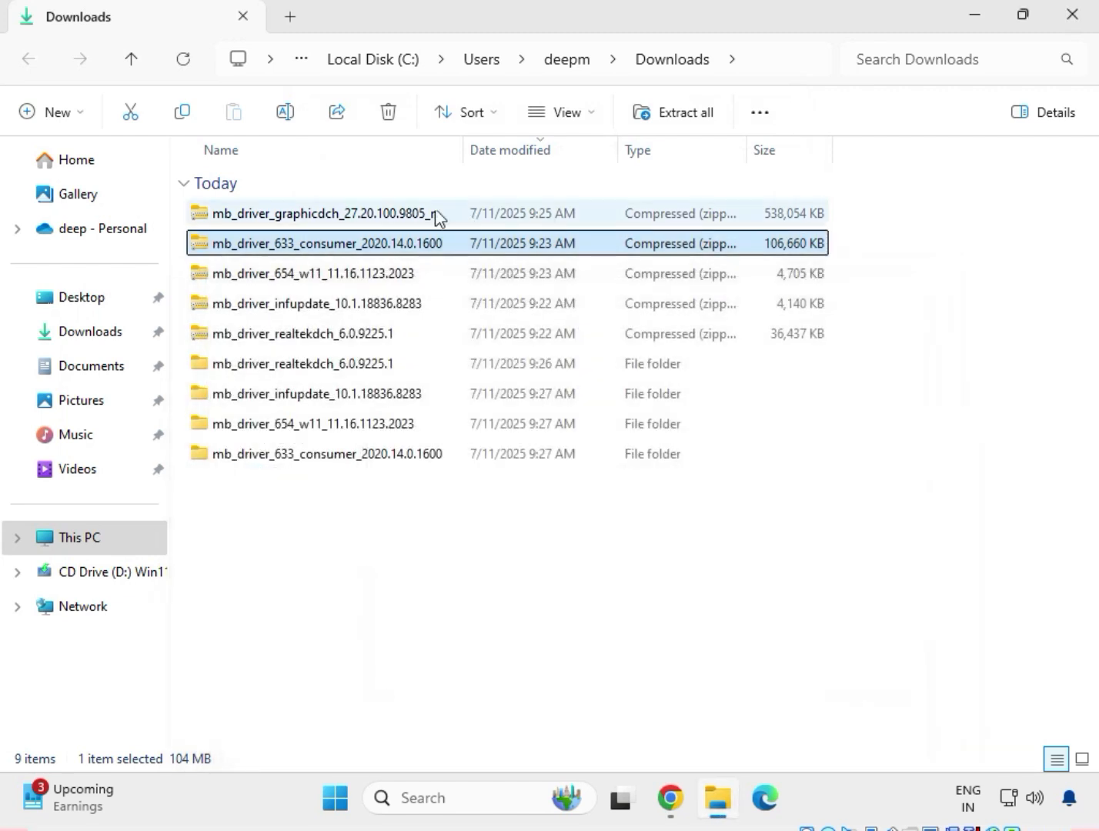
Extract the mb_driver_graphicdch_27.20.100.9805_n archive to its default folder and close the extracted folder's window.
left_click(379, 217)
right_click(380, 217)
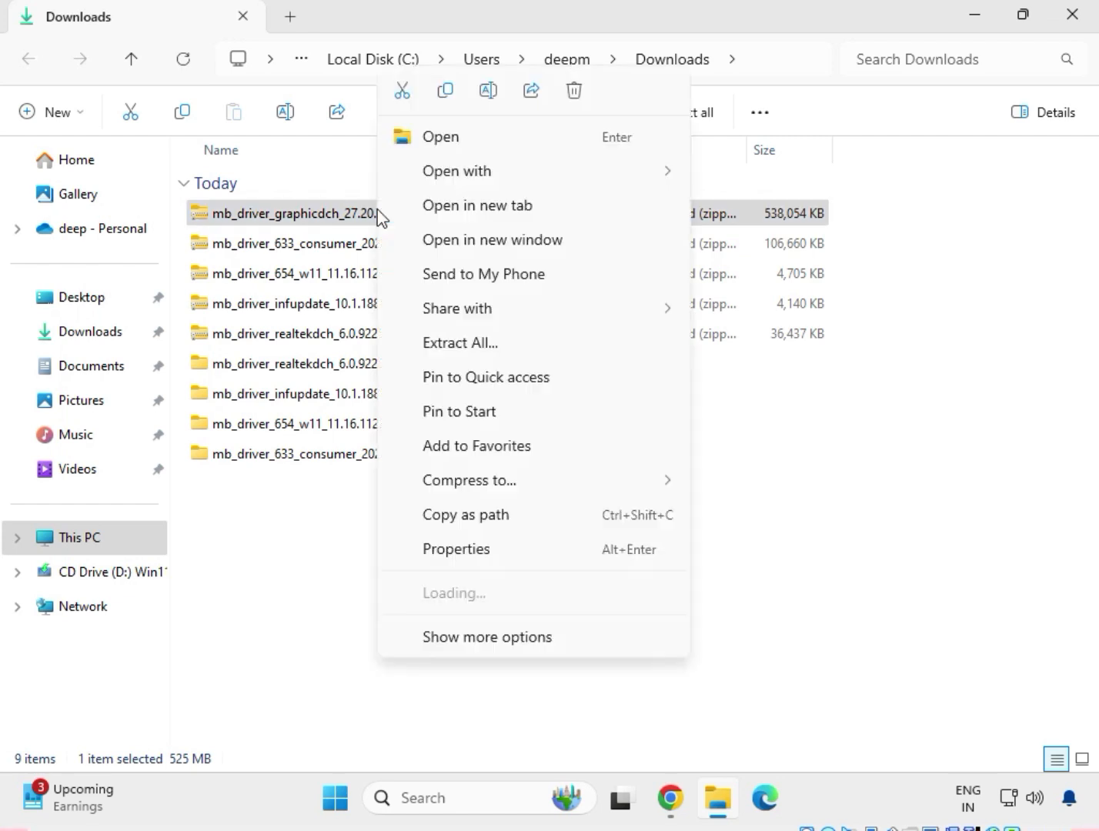
left_click(485, 343)
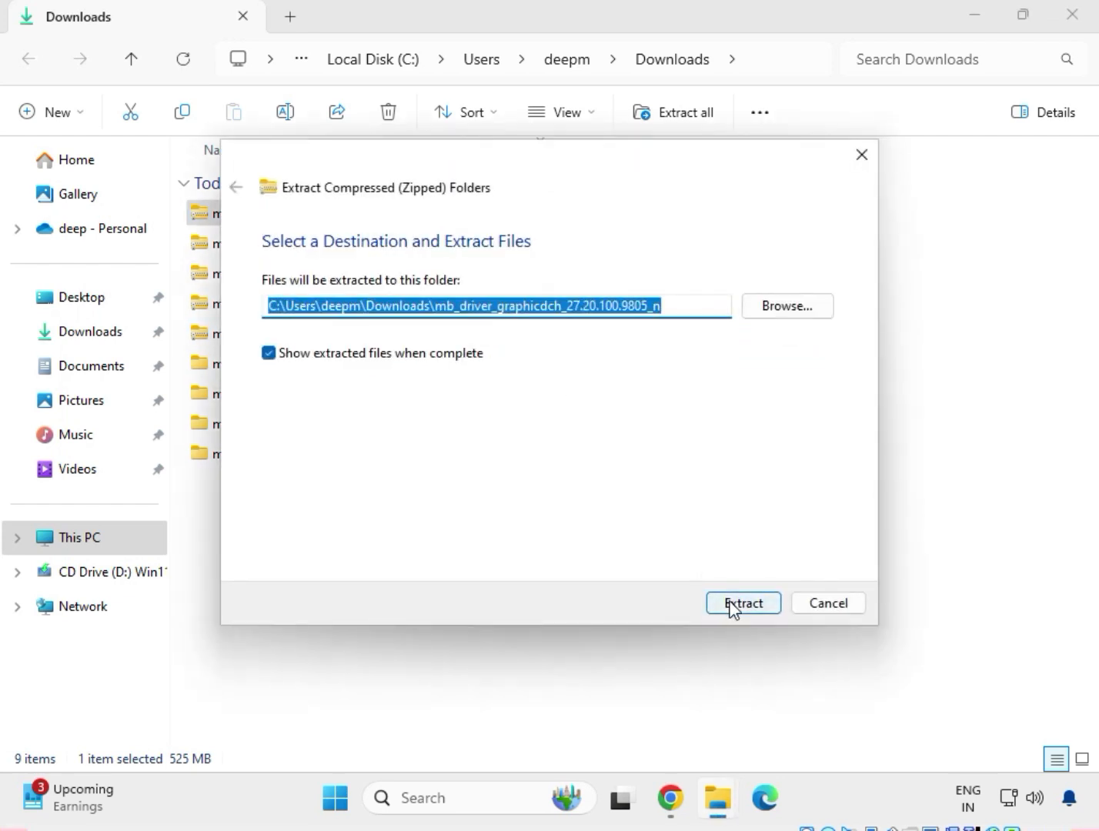
left_click(731, 605)
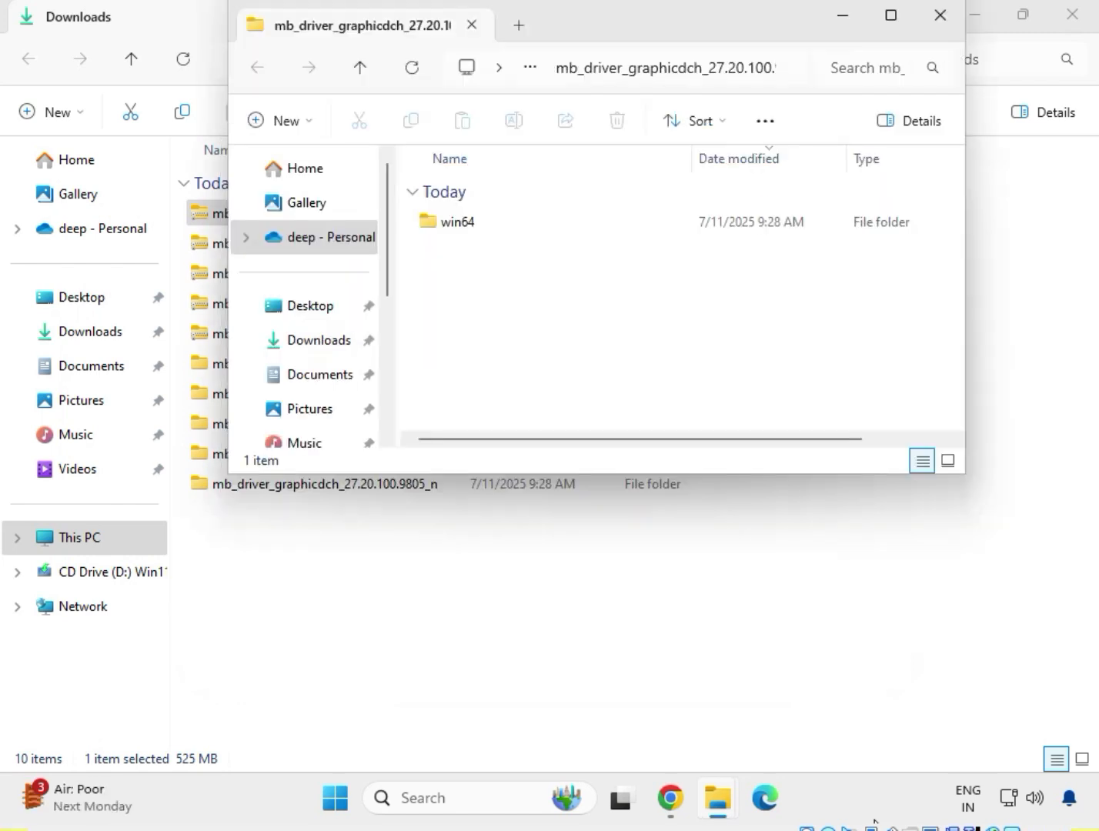
left_click(940, 17)
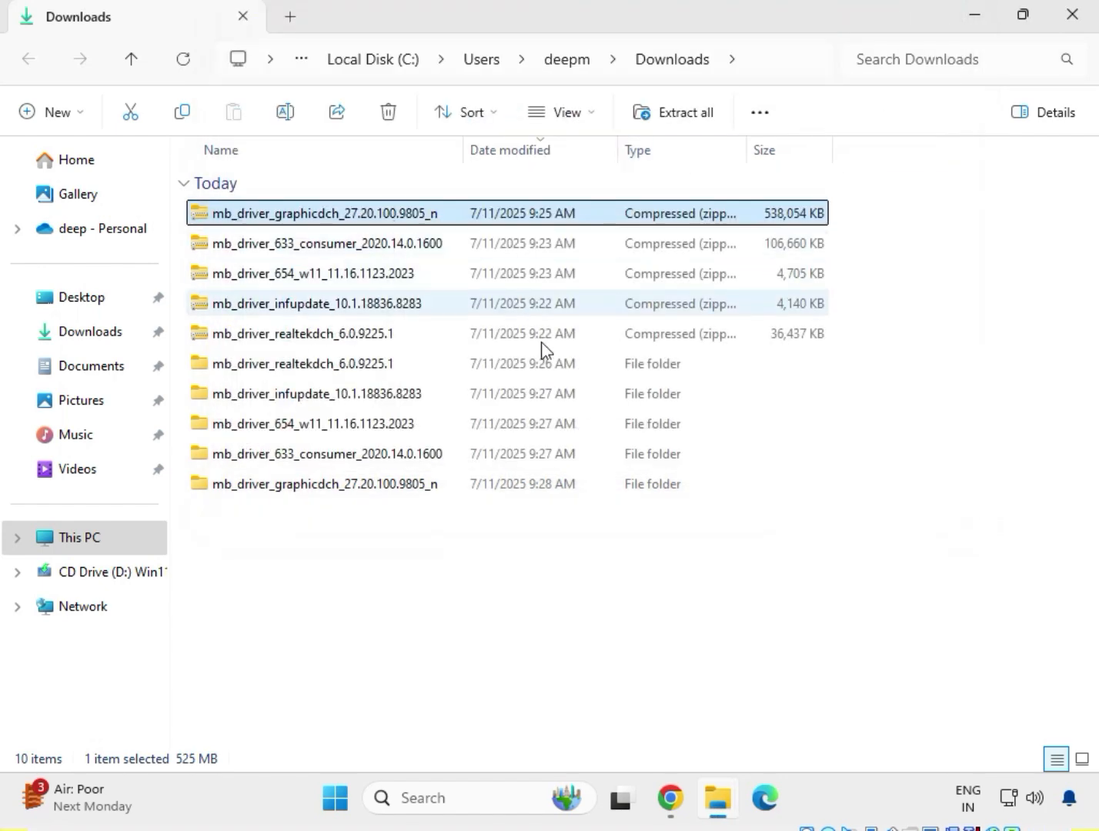
Delete the five compressed driver archives from the Downloads folder, keeping the extracted folders.
left_click_drag(462, 516, 353, 367)
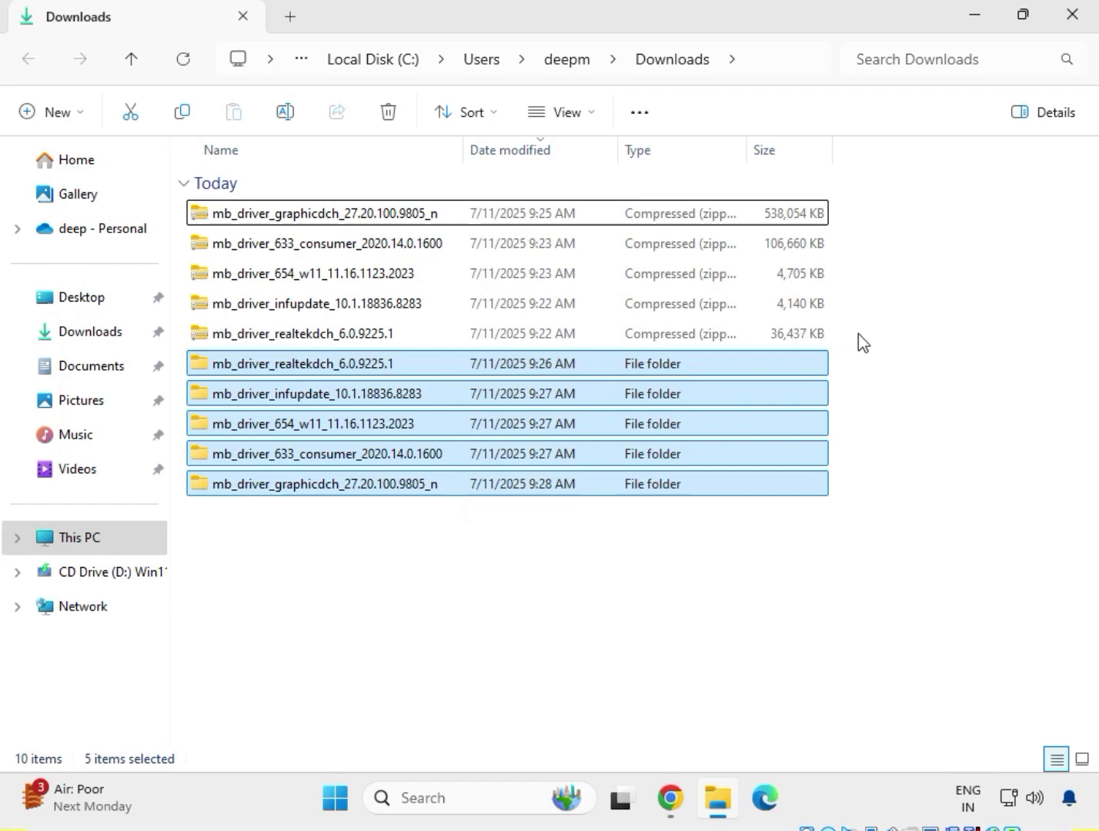
left_click_drag(858, 333, 446, 206)
key("Delete")
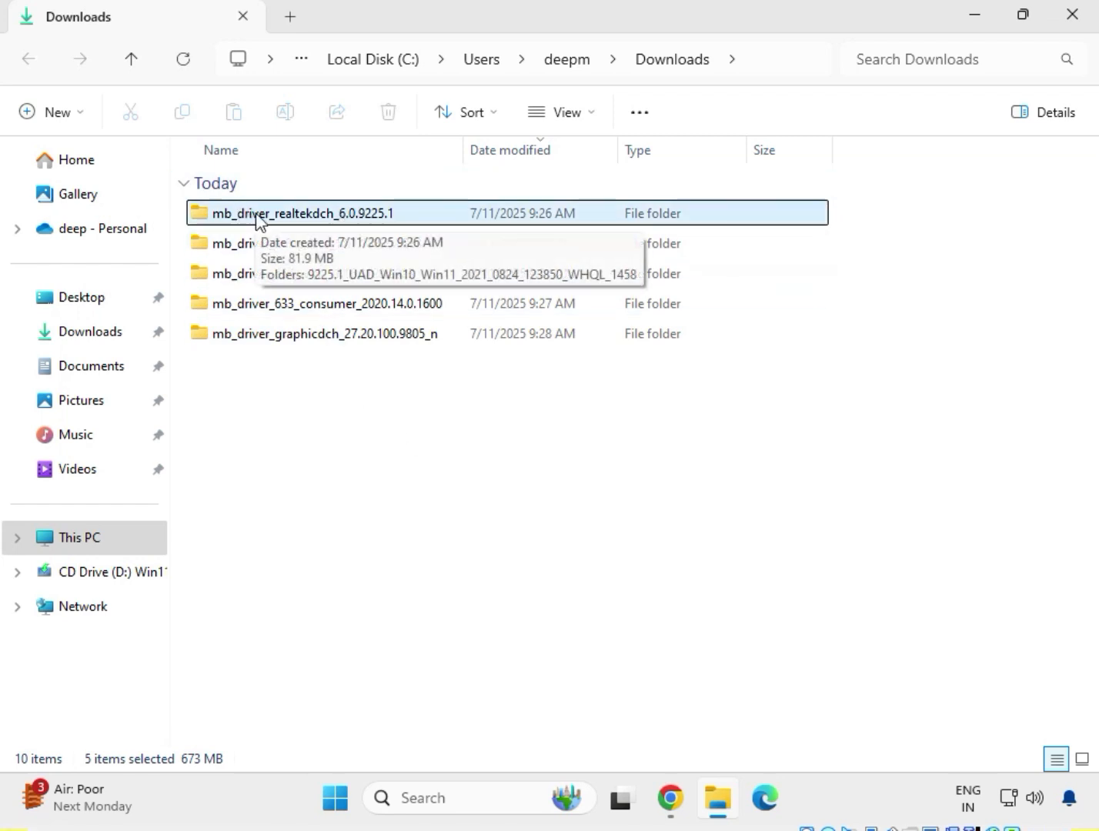
Run the Setup application from the mb_driver_realtekdch_6.0.9225.1 folder's 9225.1_UAD_Win10_Win11 subfolder as administrator and allow it to make changes.
double_click(280, 214)
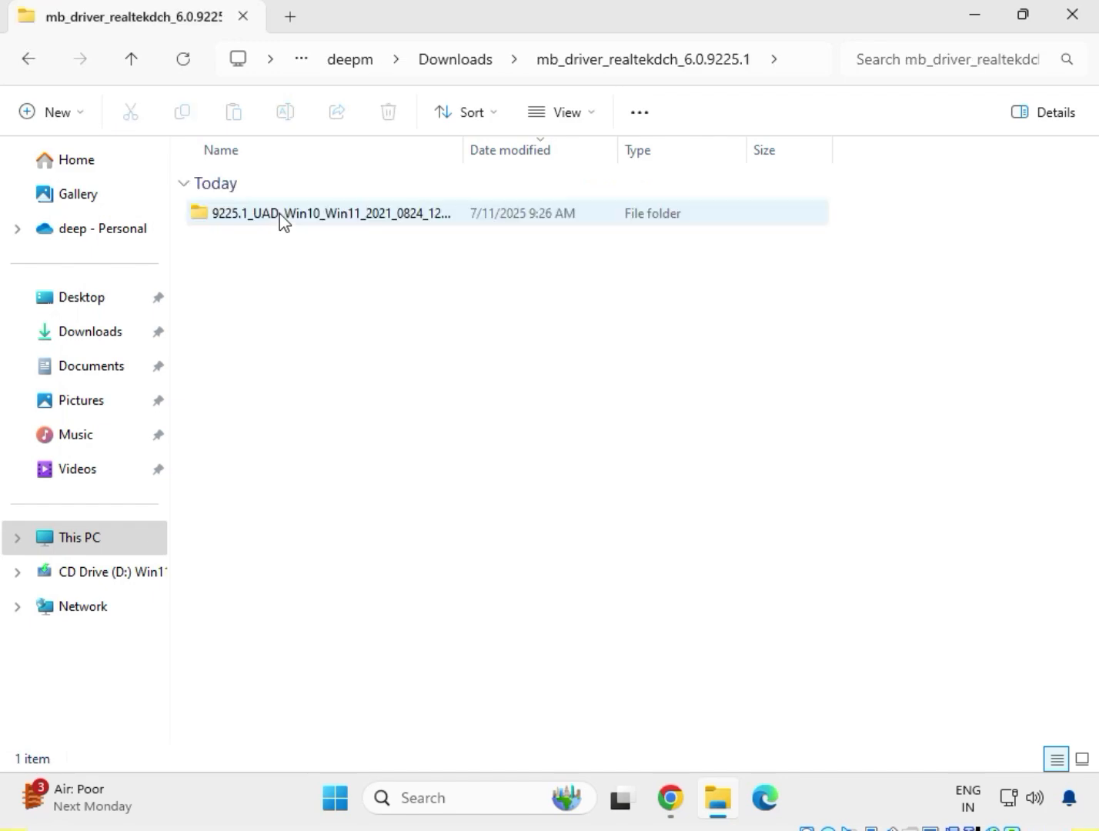
double_click(280, 214)
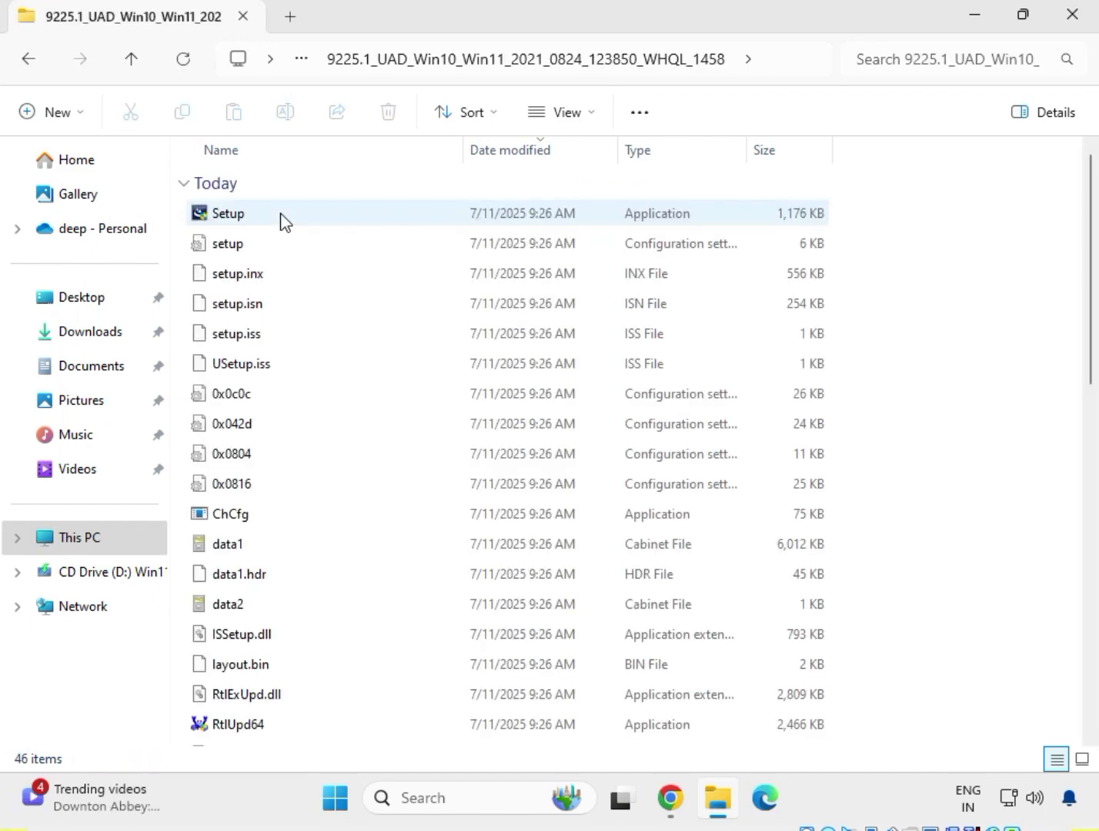
scroll(323, 531, "down", 4)
scroll(357, 565, "up", 4)
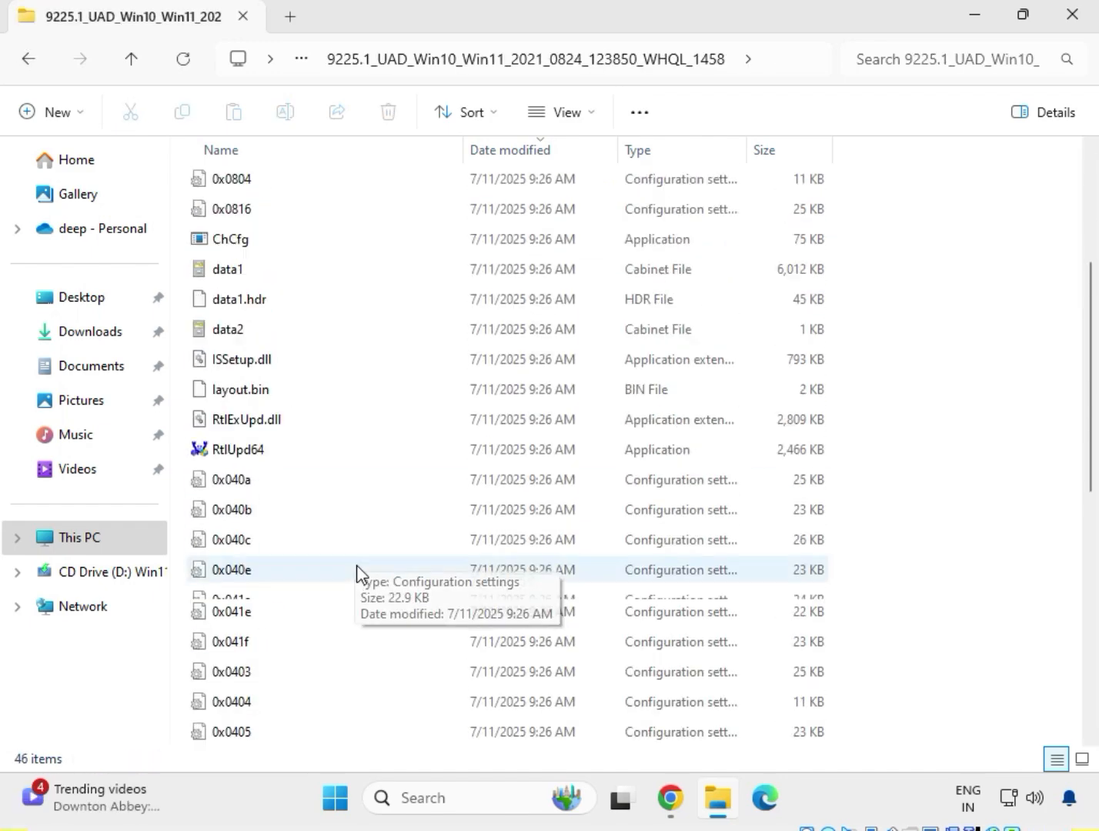
left_click(253, 222)
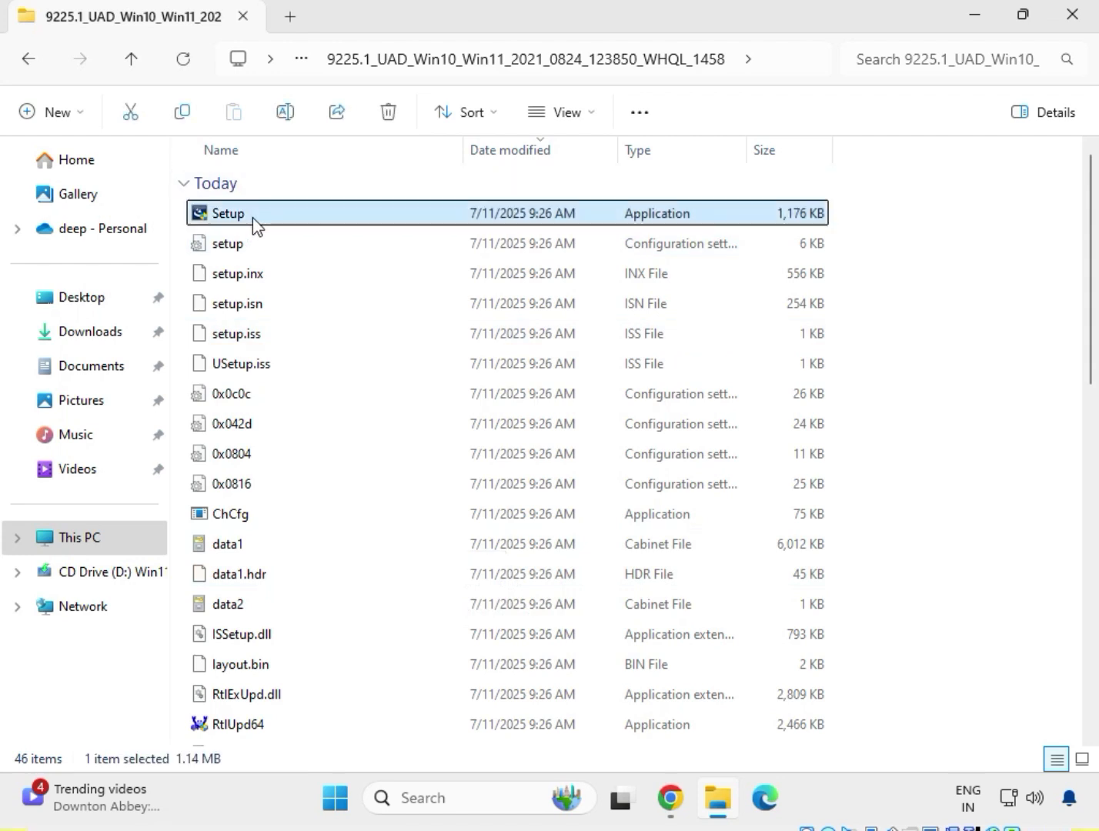
right_click(254, 224)
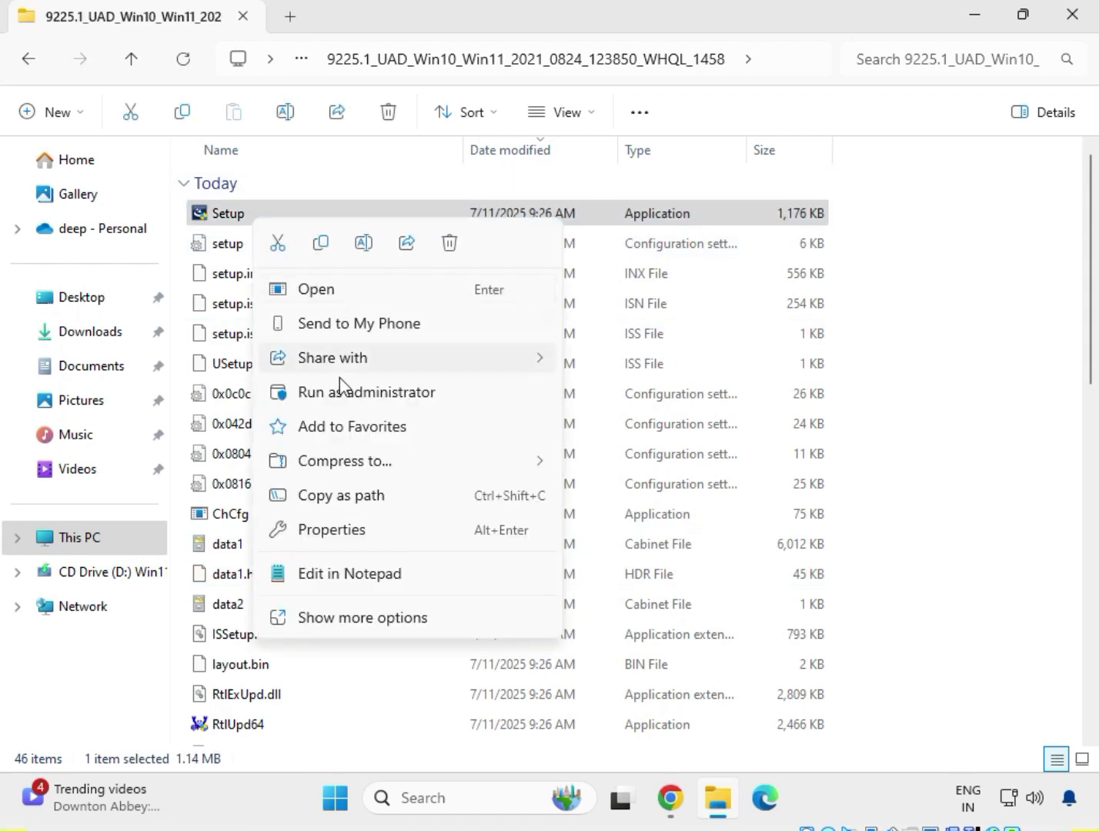
left_click(364, 625)
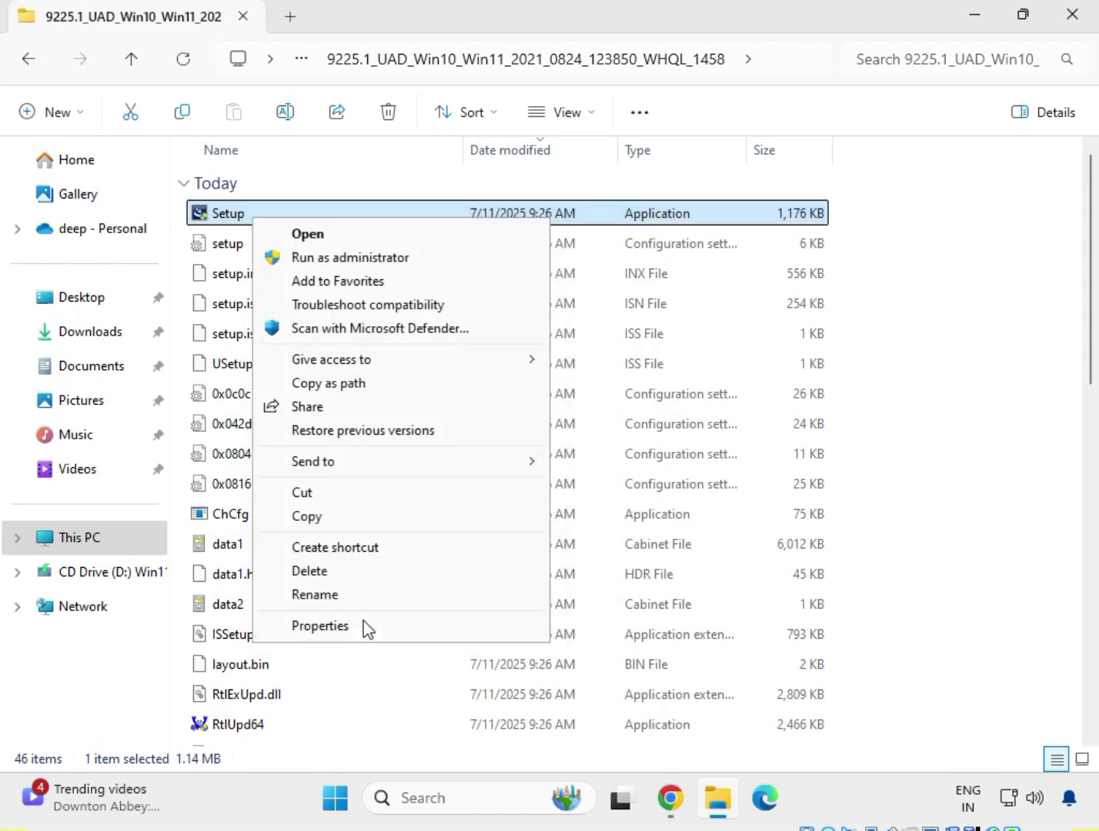
left_click(341, 258)
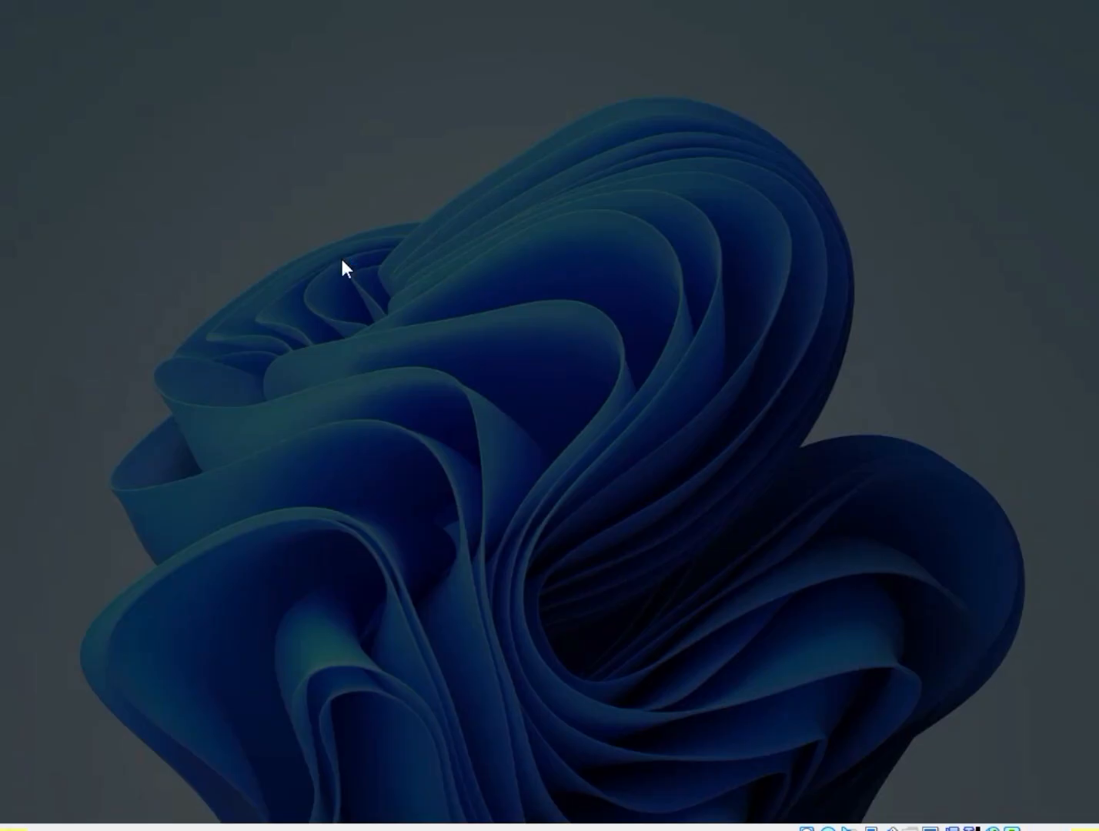
left_click(422, 583)
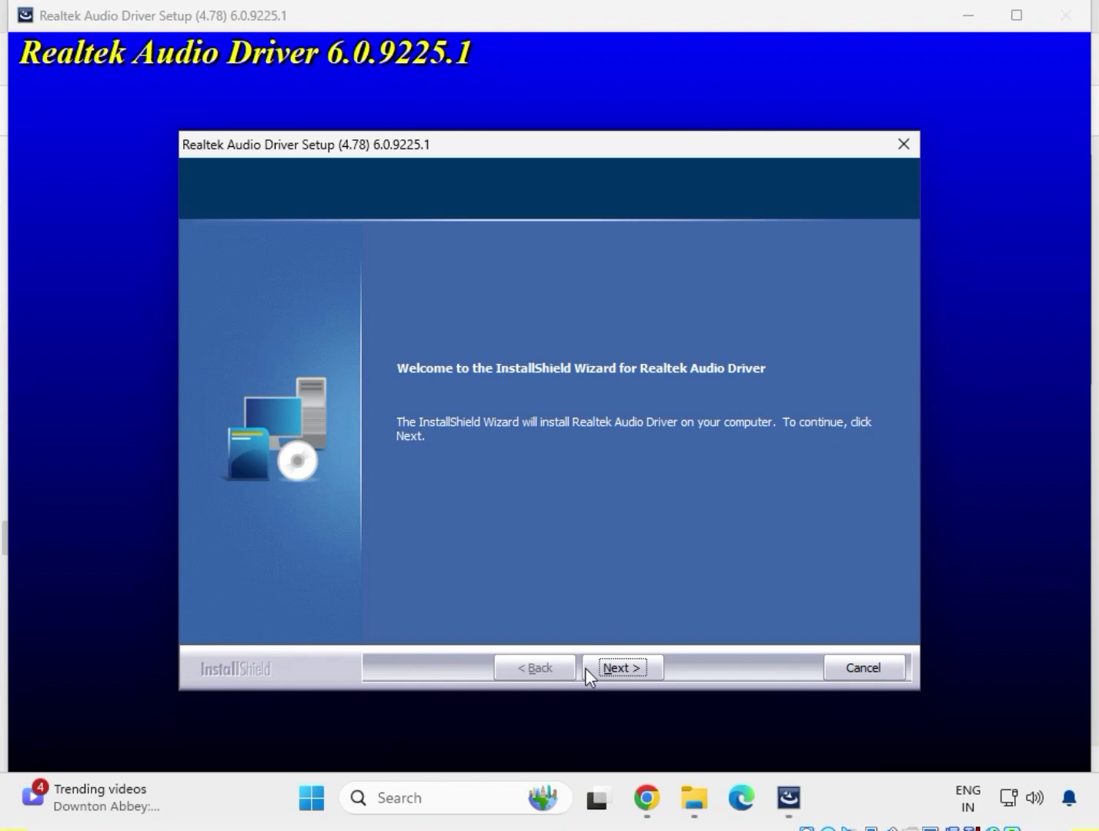
Complete the Realtek Audio Driver setup without restarting the computer, and return to the Downloads folder.
left_click(617, 669)
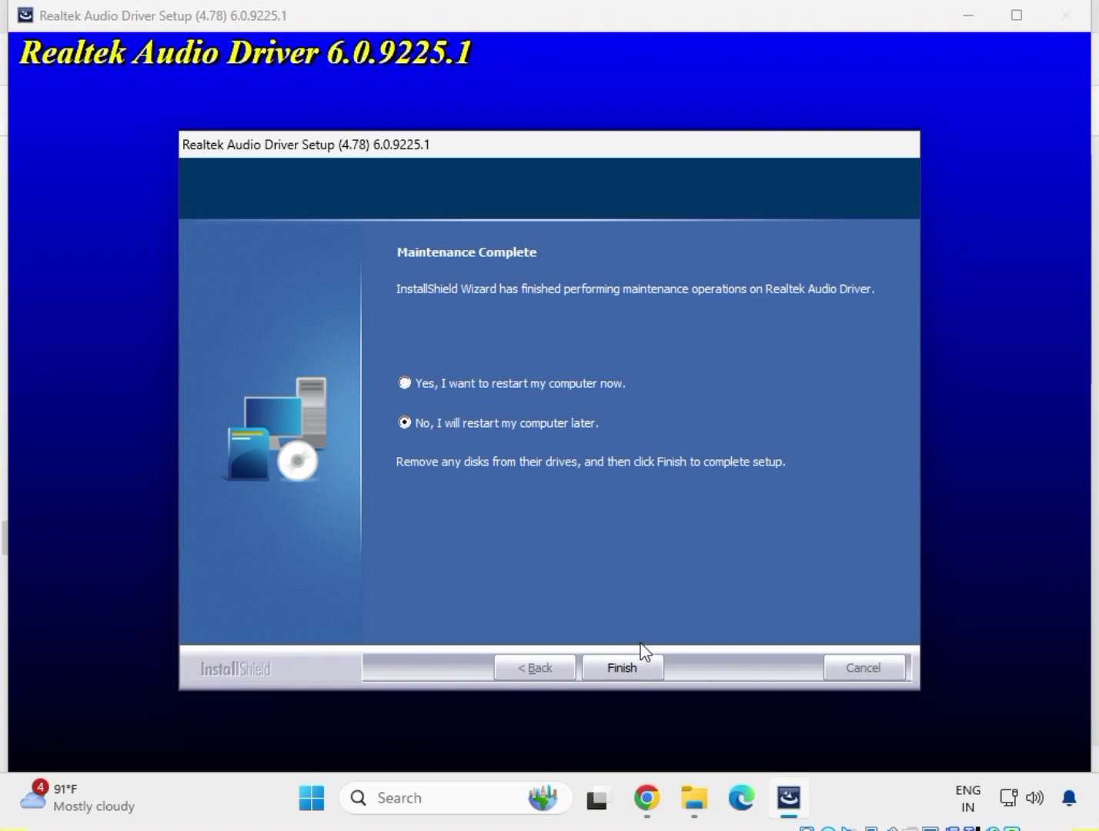
left_click(624, 667)
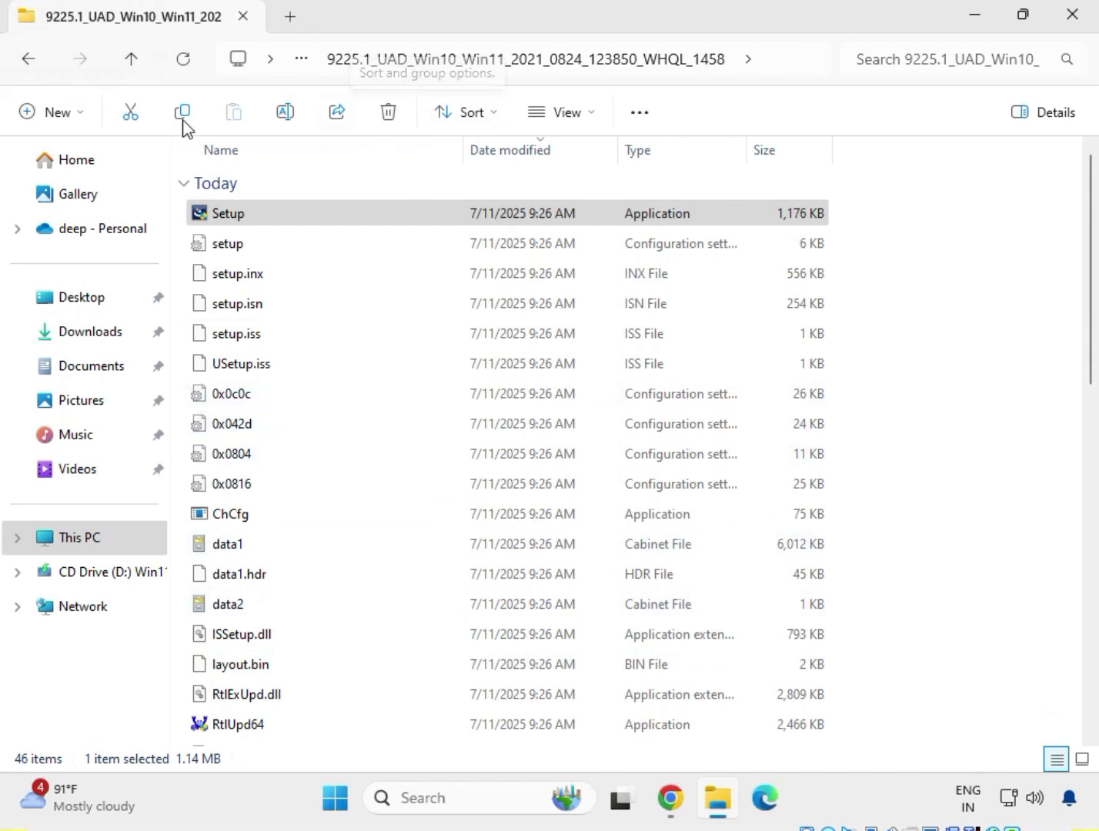
left_click(21, 66)
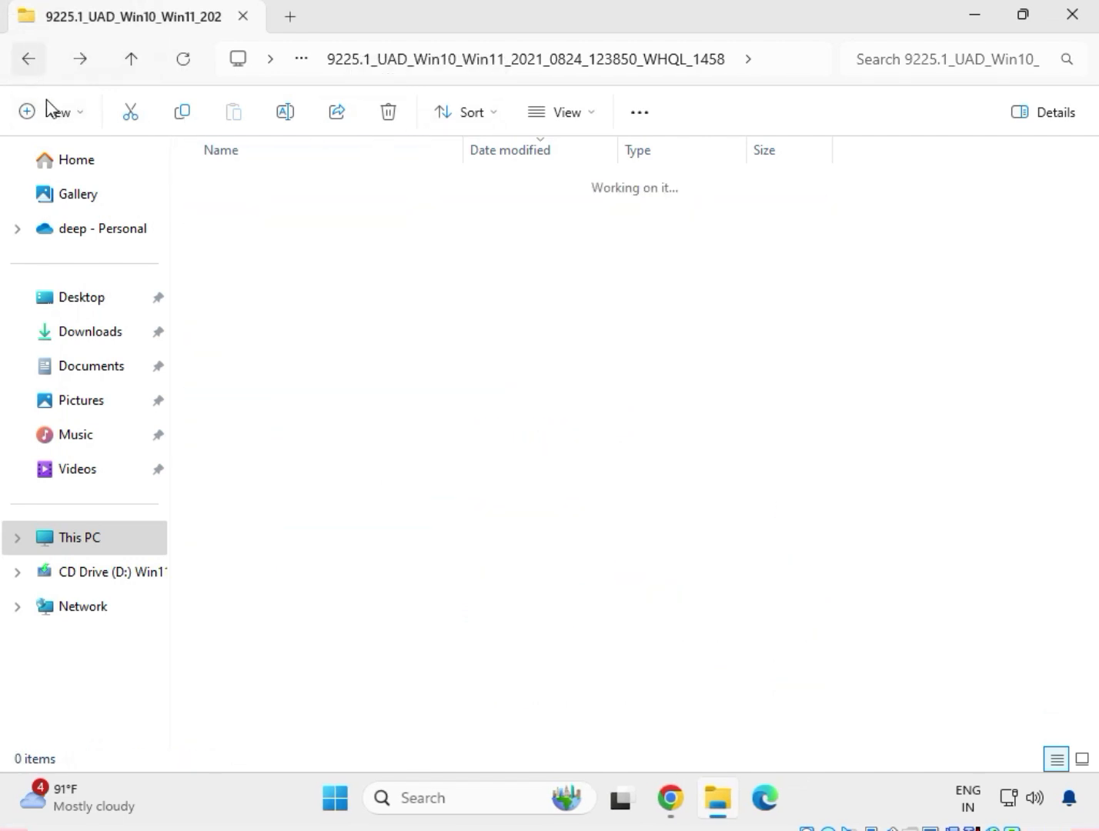
left_click(19, 65)
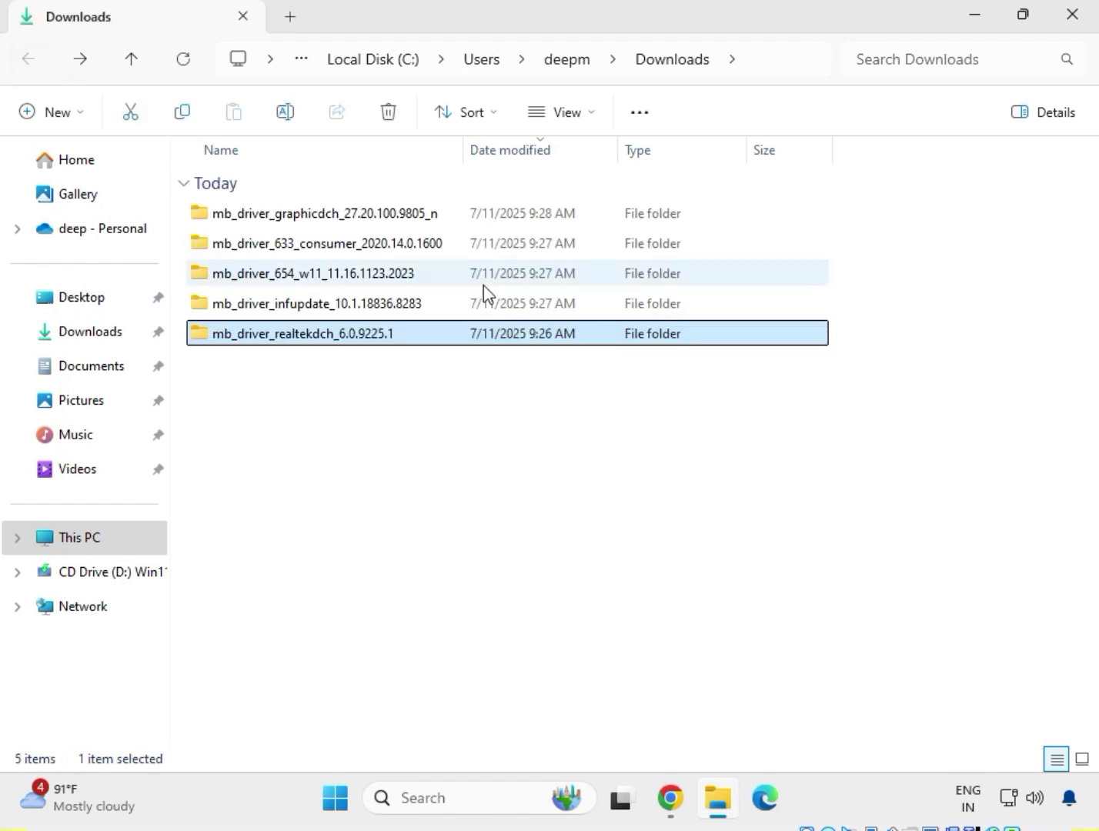
Open the Chipset-10.1.18836.8283-Public-MUP folder inside the mb_driver_infupdate_10.1.18836.8283 folder.
double_click(294, 308)
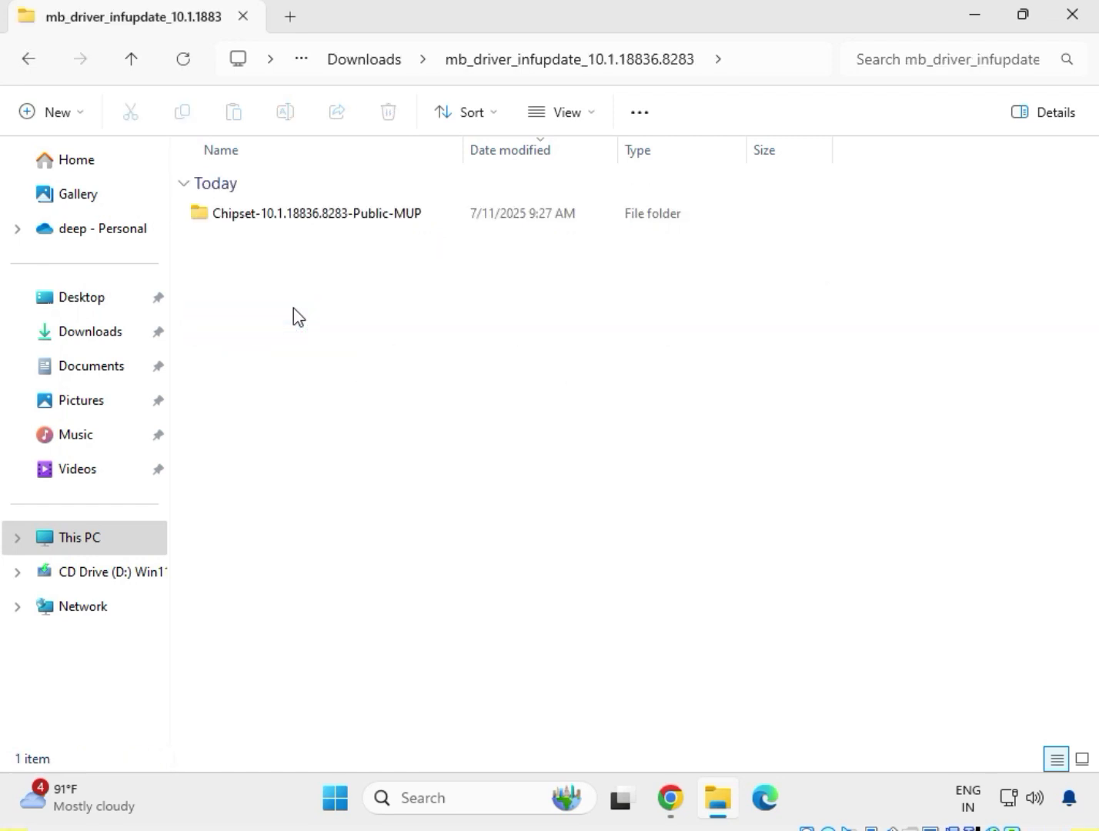
left_click(303, 219)
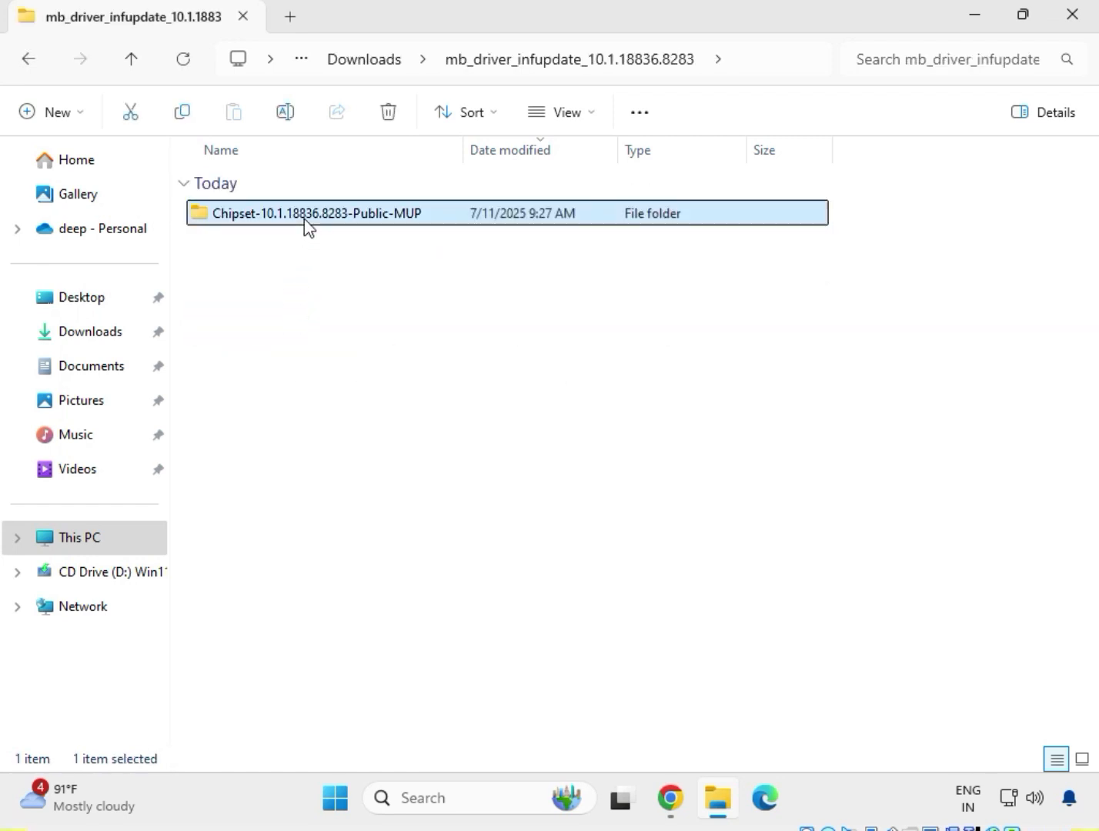
right_click(303, 218)
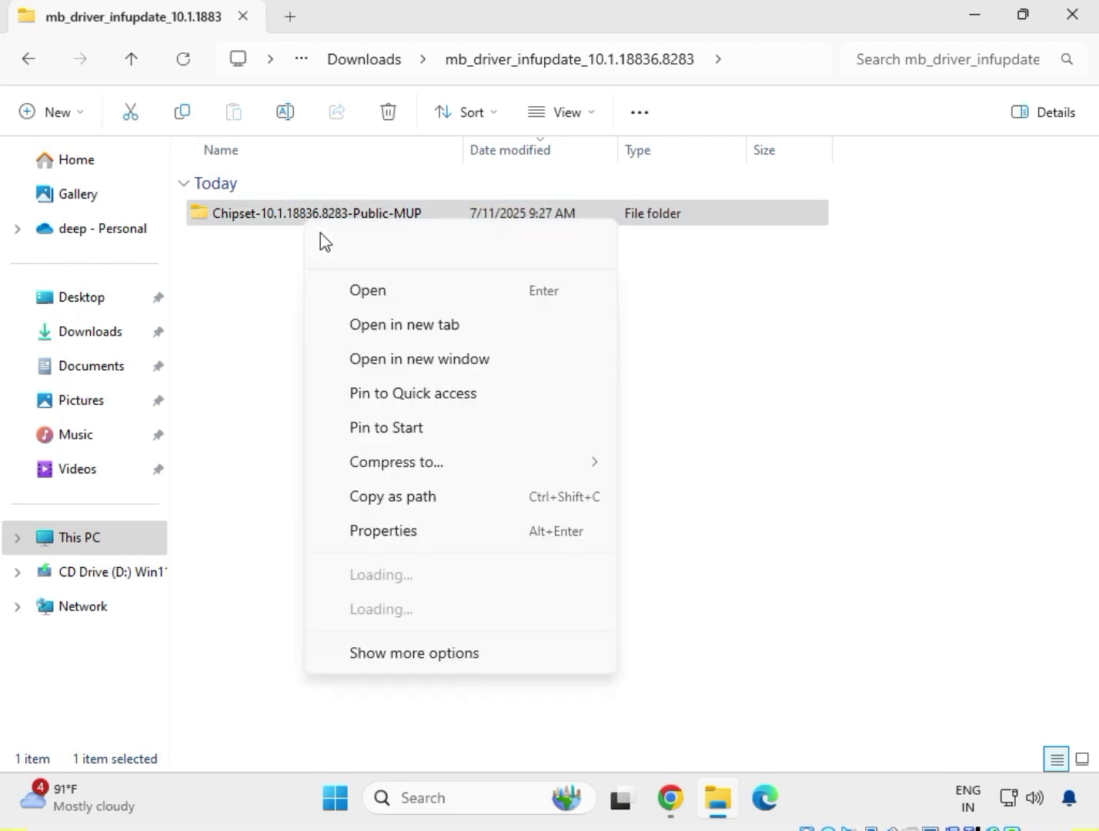
left_click(364, 290)
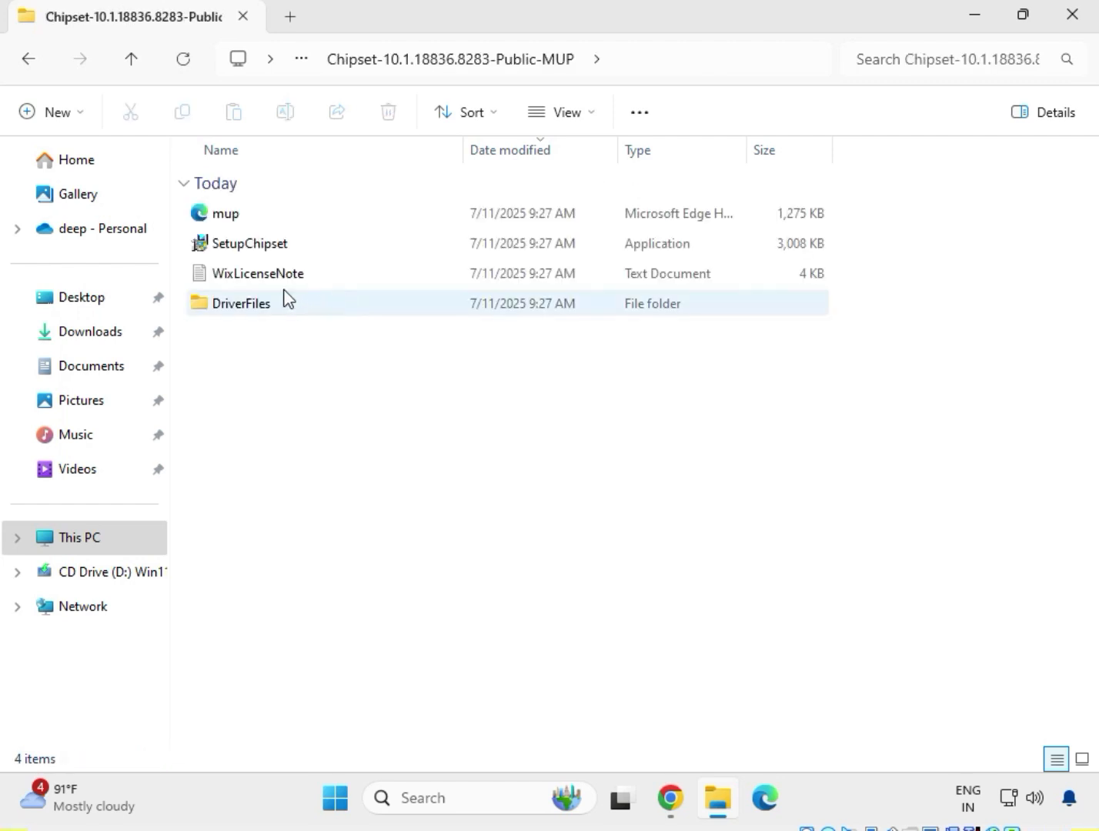
Run SetupChipset as administrator and allow it to make changes to the device.
mouse_move(257, 253)
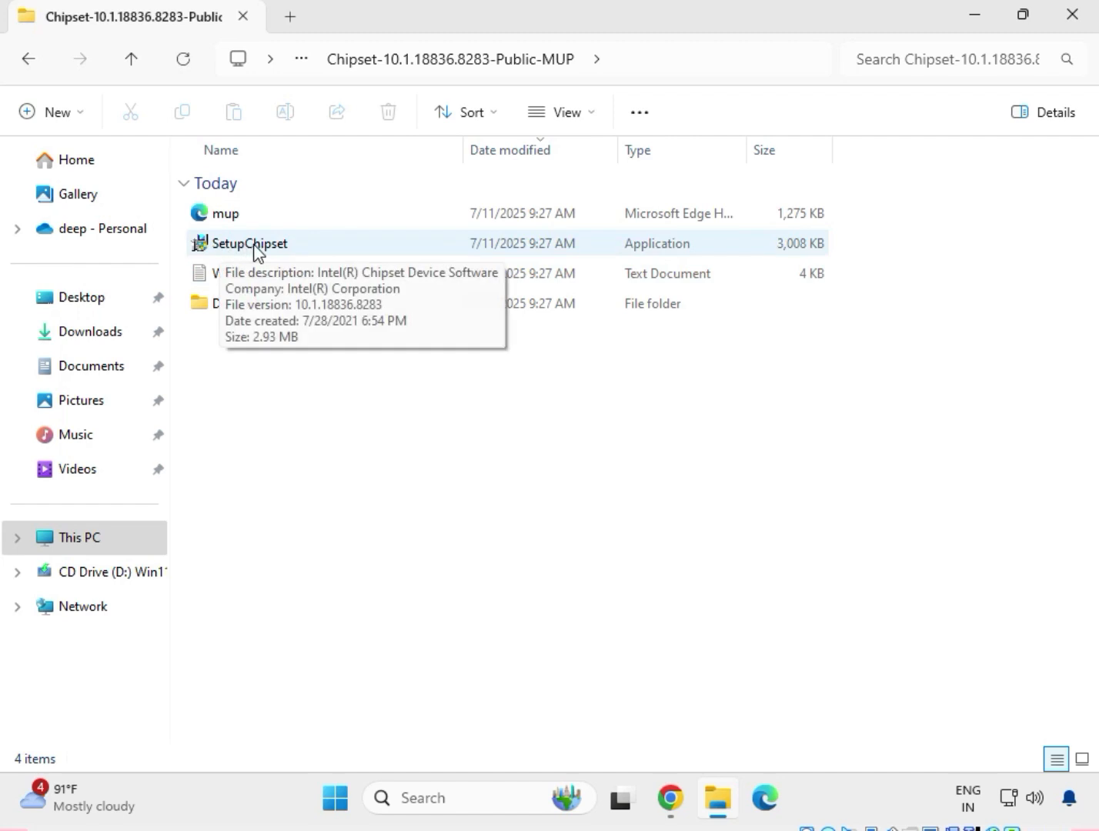
left_click(257, 252)
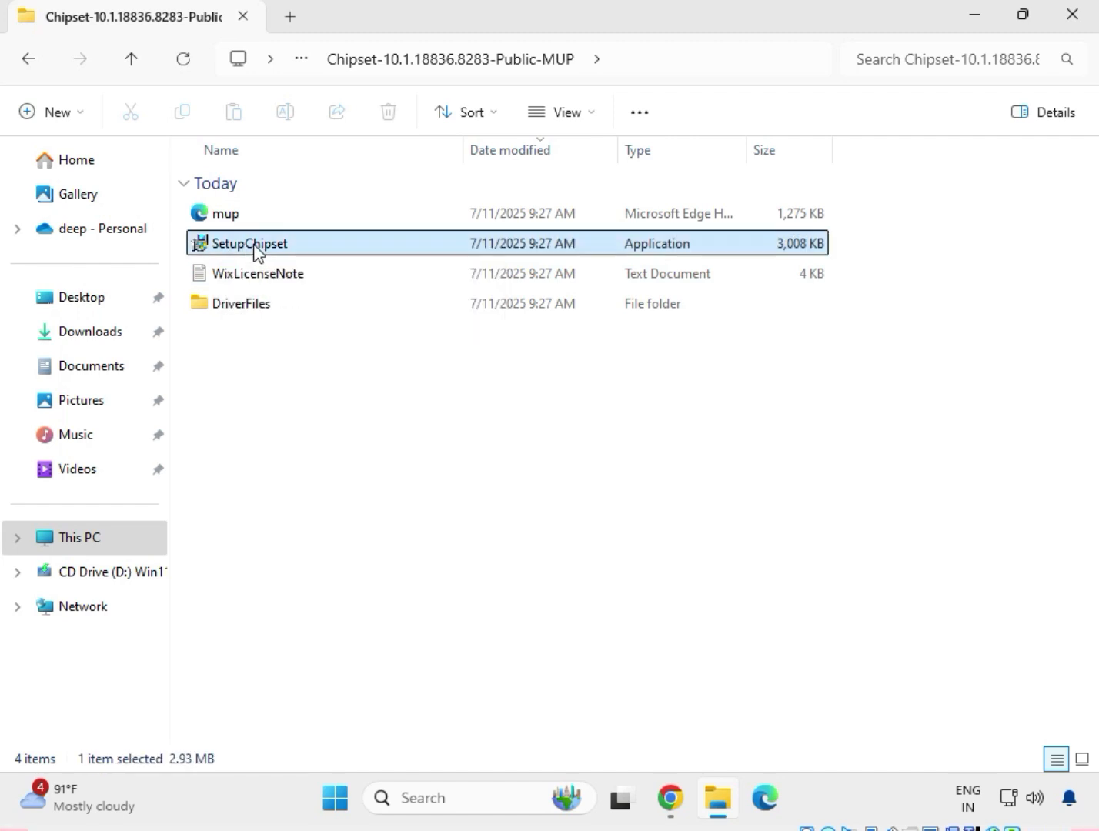
right_click(257, 253)
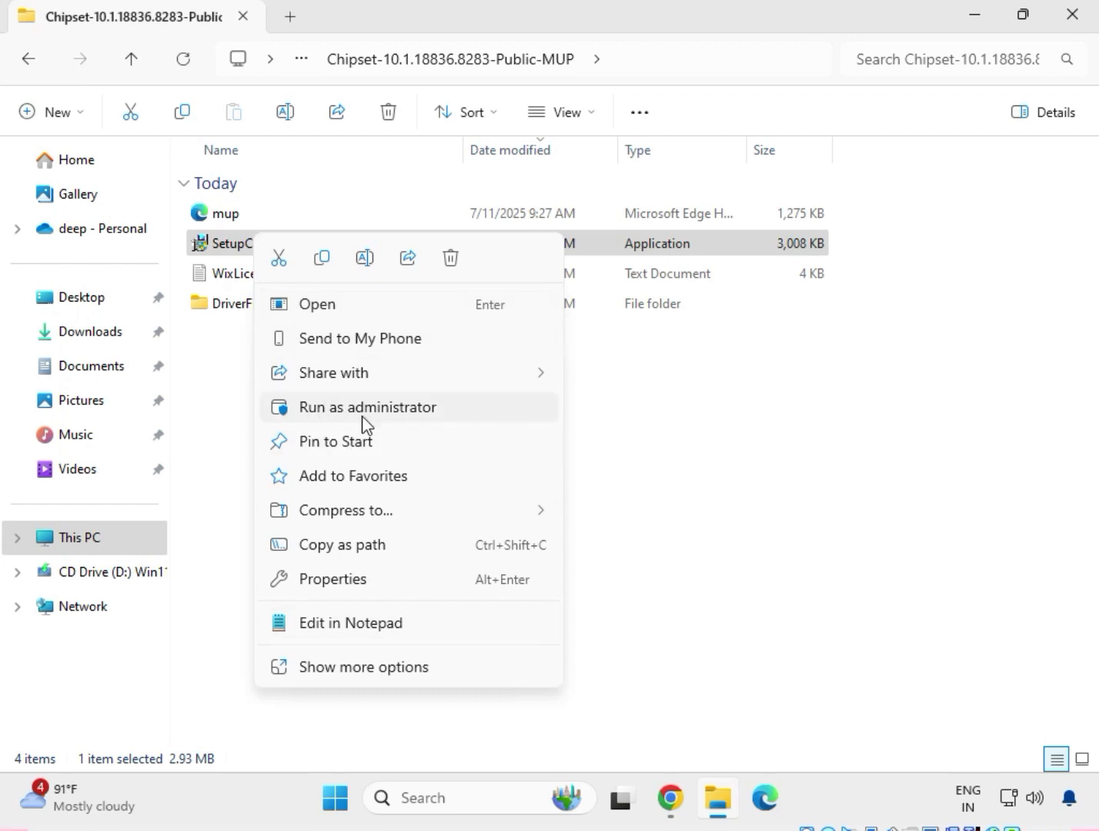
left_click(374, 668)
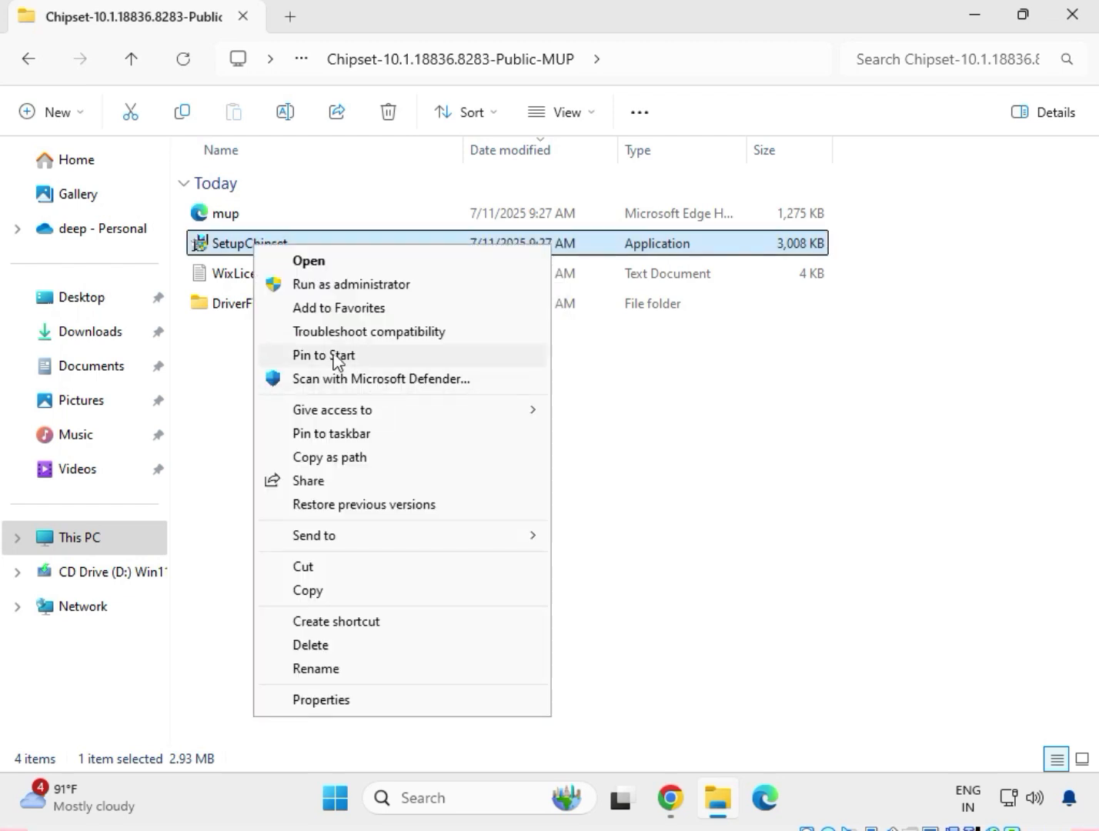
left_click(358, 285)
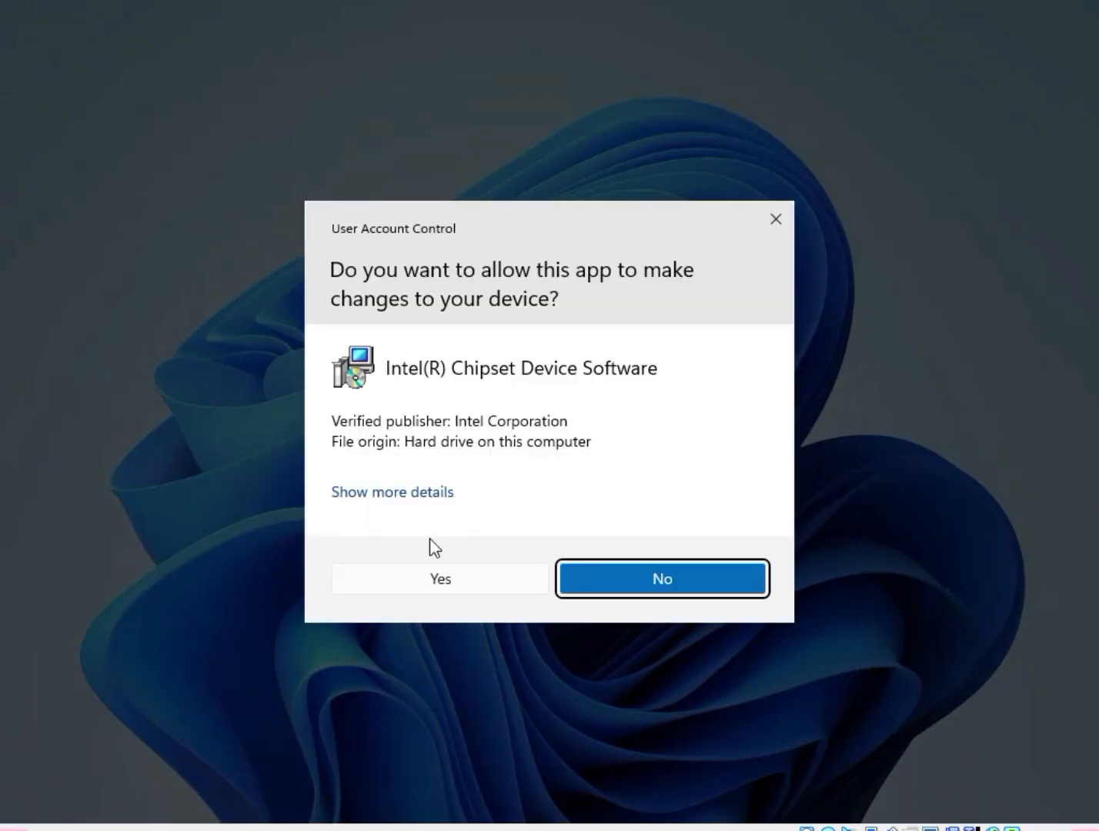
left_click(442, 577)
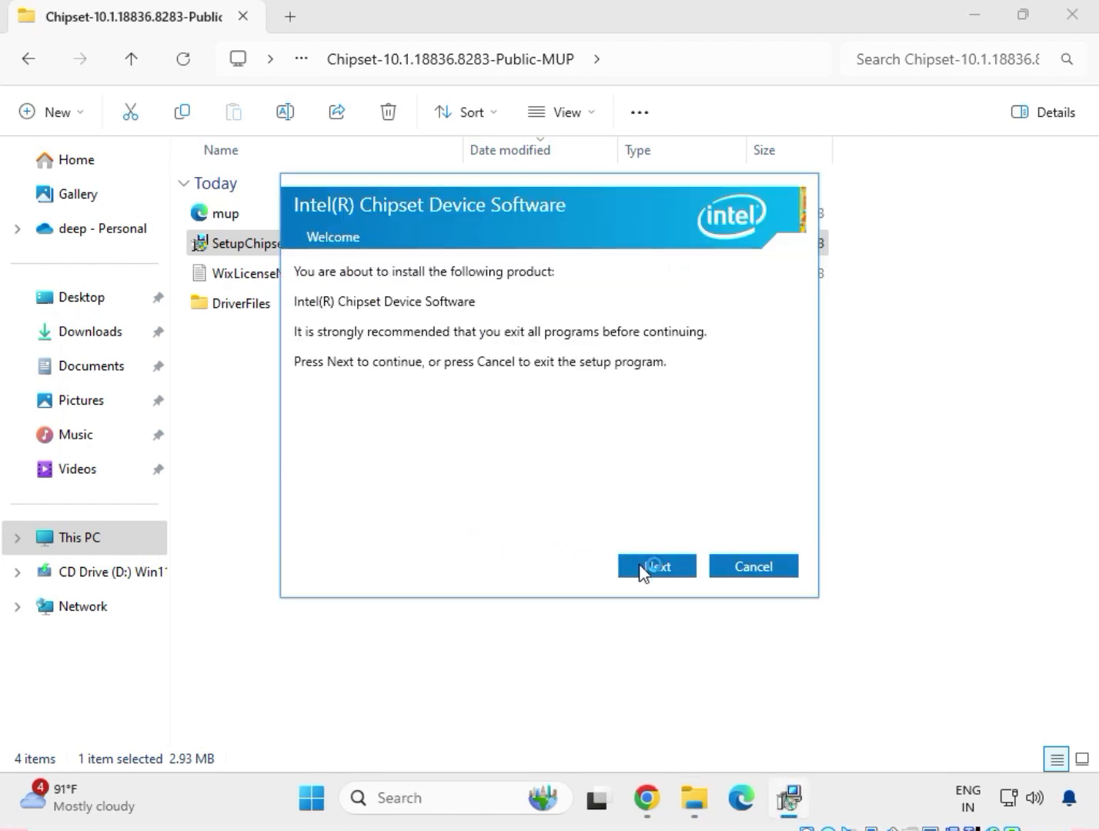
Install the Intel(R) Chipset Device Software, accepting its license agreement, and return to the Downloads folder.
left_click(639, 565)
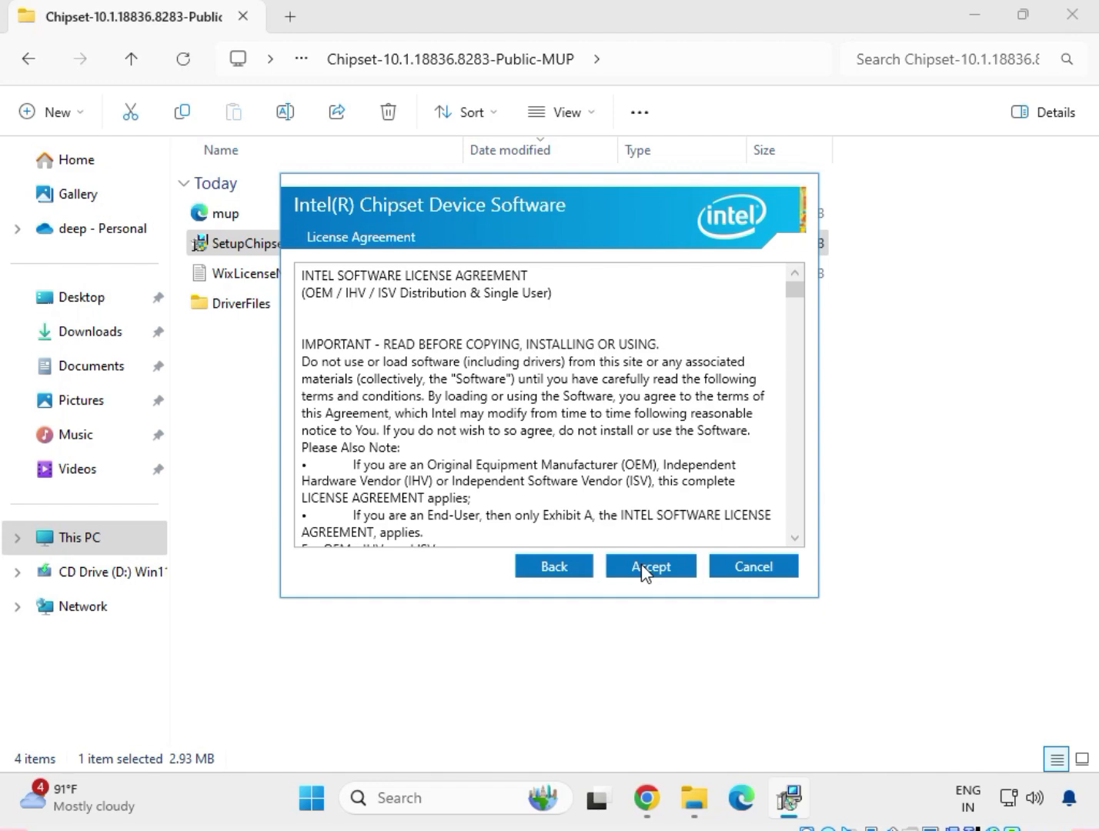
left_click(642, 569)
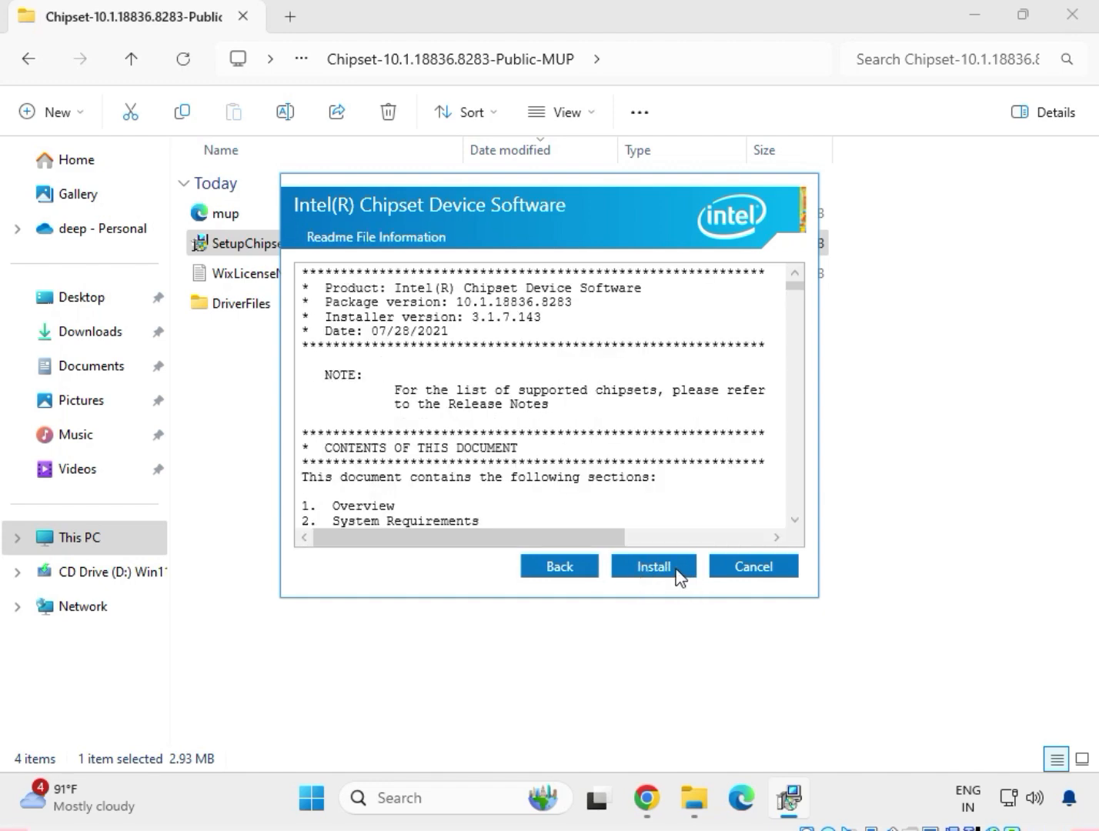
left_click(653, 567)
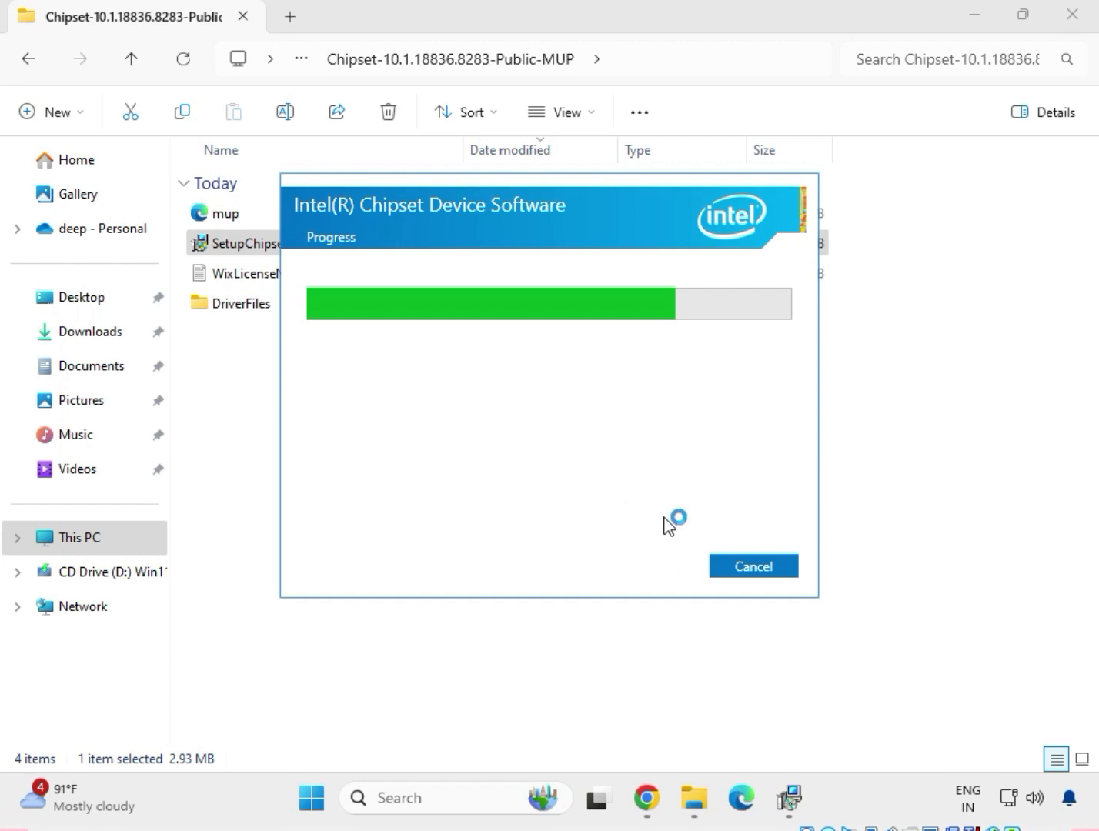
left_click(240, 394)
left_click(29, 59)
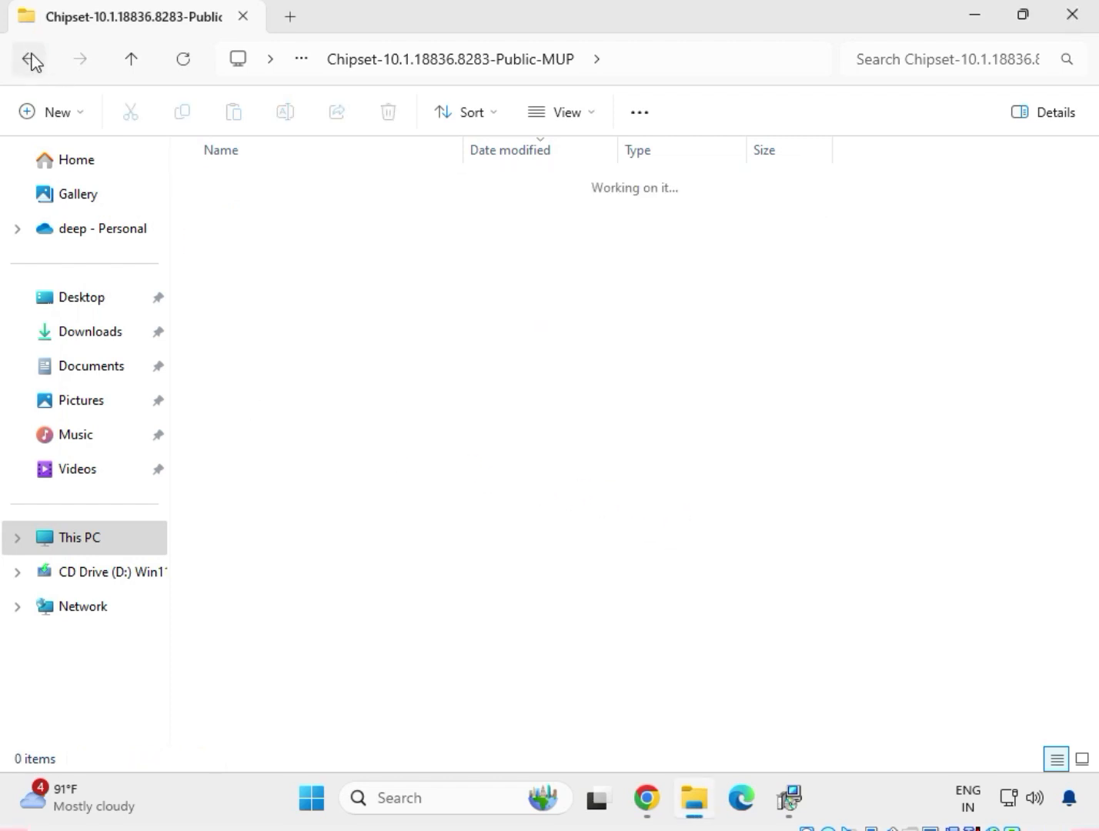
left_click(30, 59)
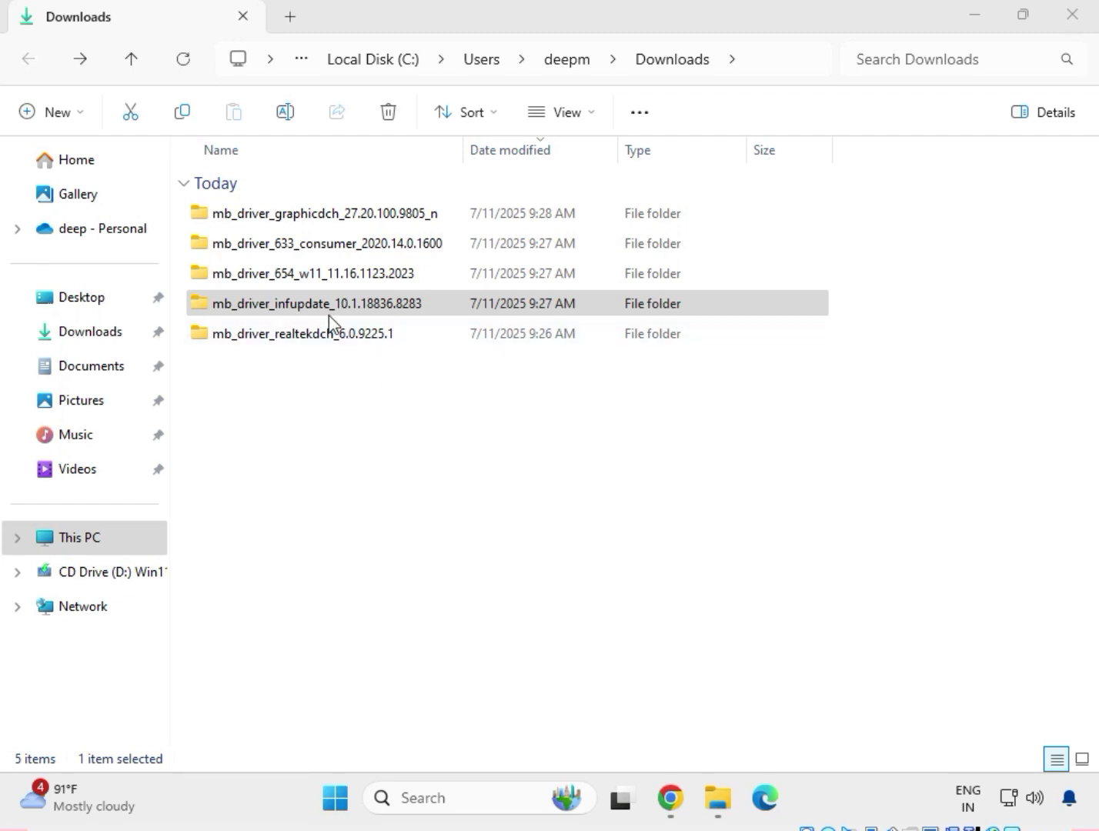
Open the mb_driver_654_w11_11.16.1123.2023 folder in Downloads.
left_click(309, 275)
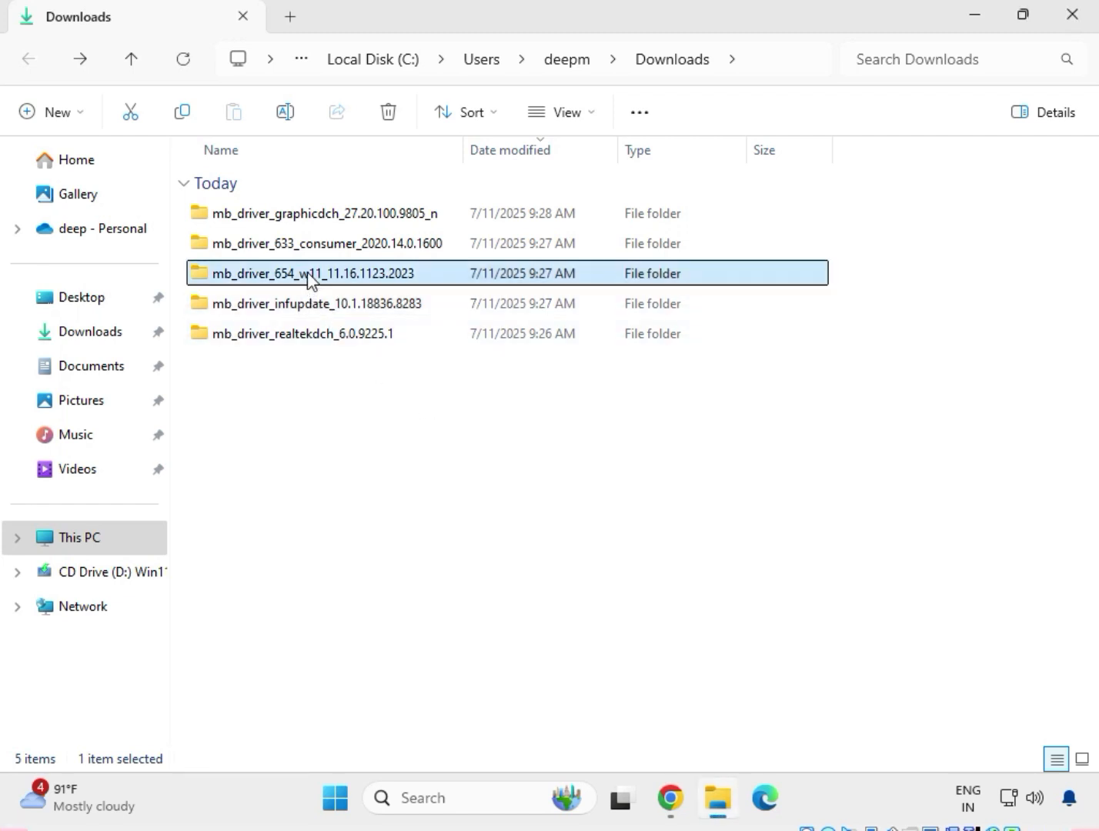
right_click(309, 277)
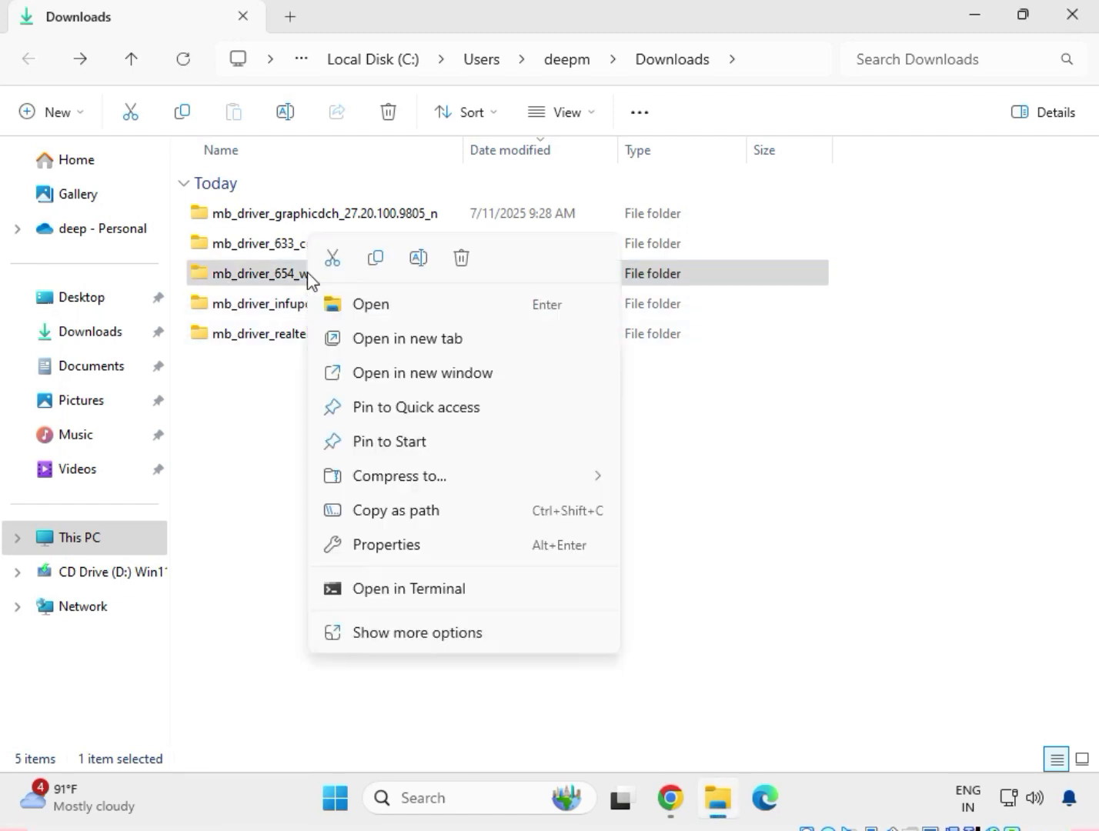
left_click(352, 303)
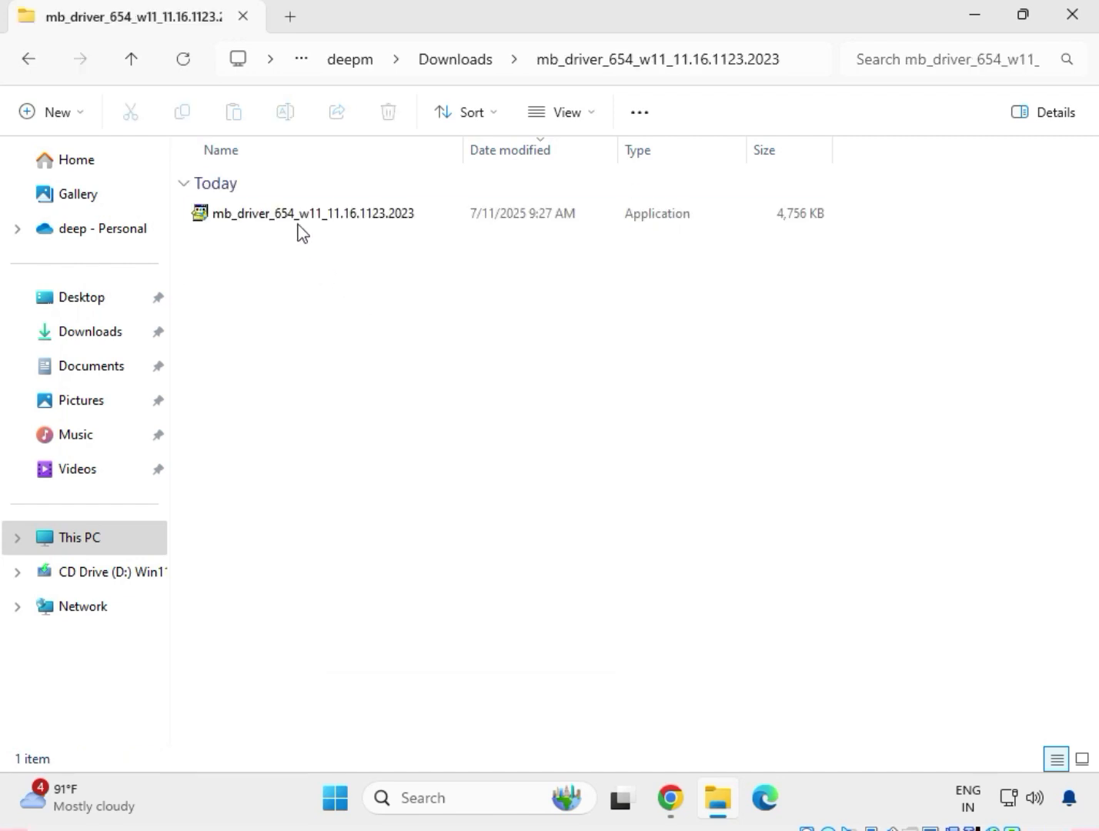
Run the mb_driver_654_w11_11.16.1123.2023 application as administrator and allow it to make changes to the device.
left_click(301, 220)
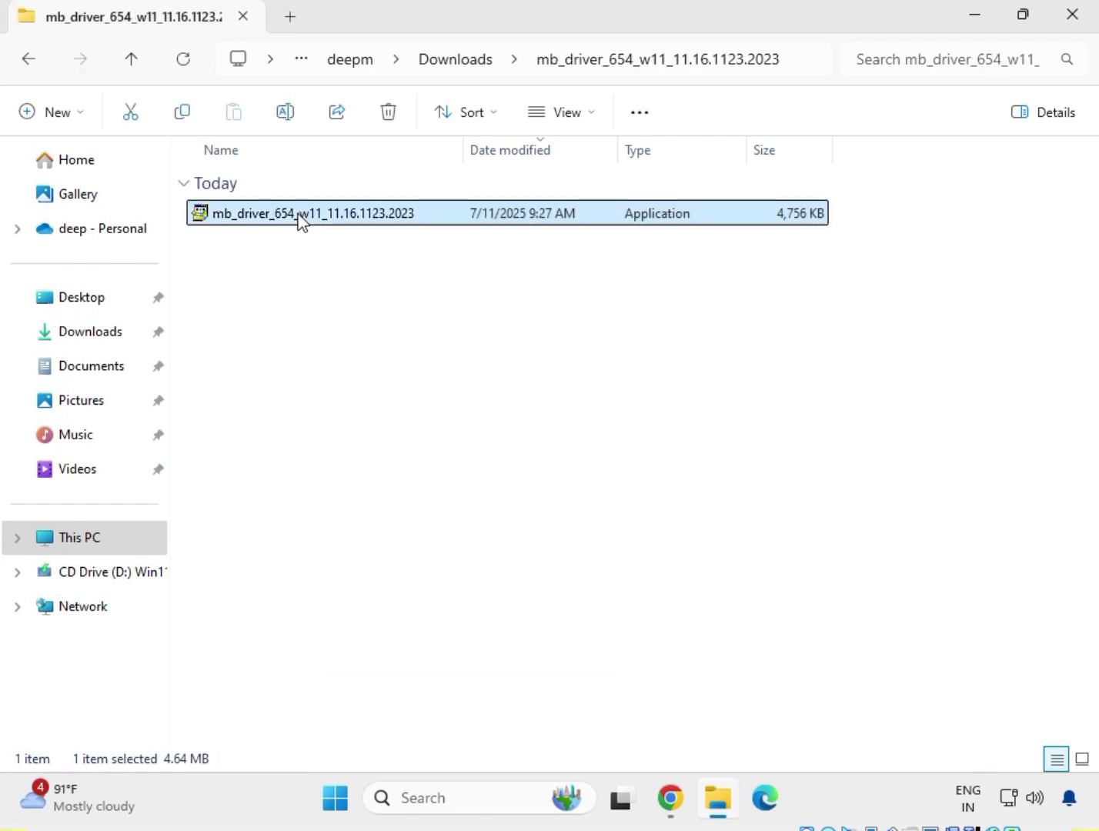
right_click(299, 223)
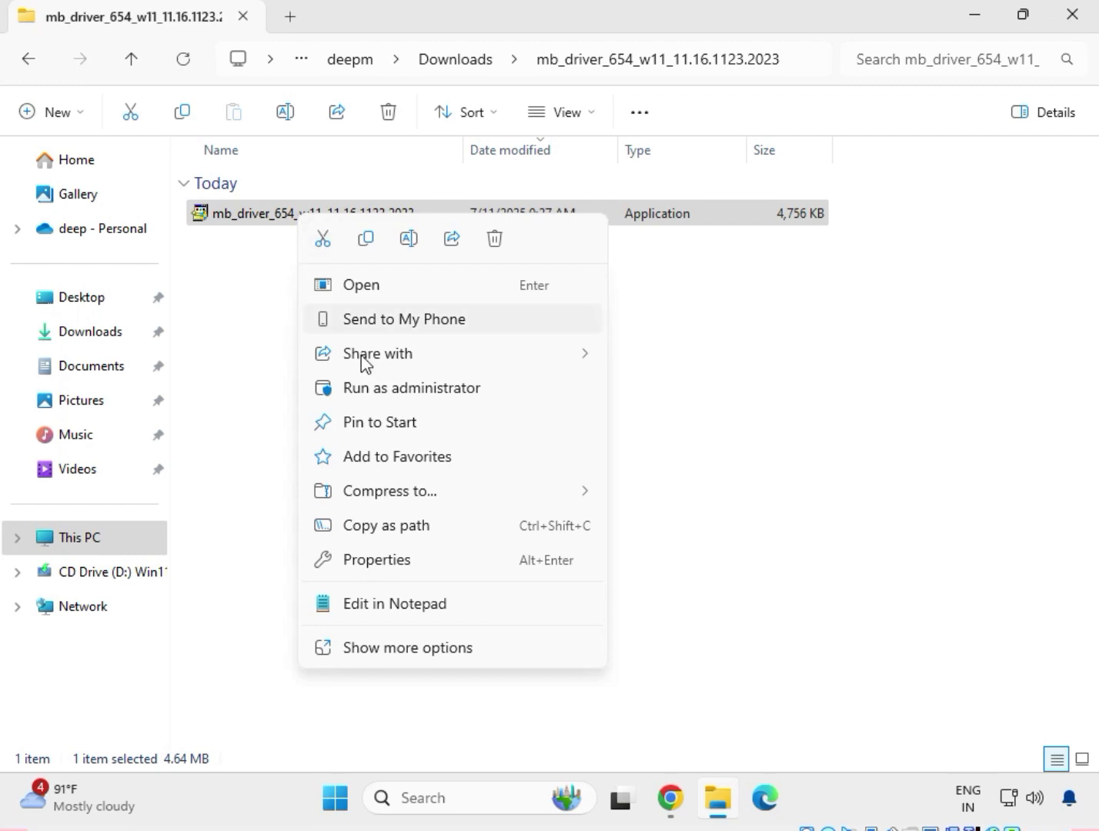
left_click(413, 653)
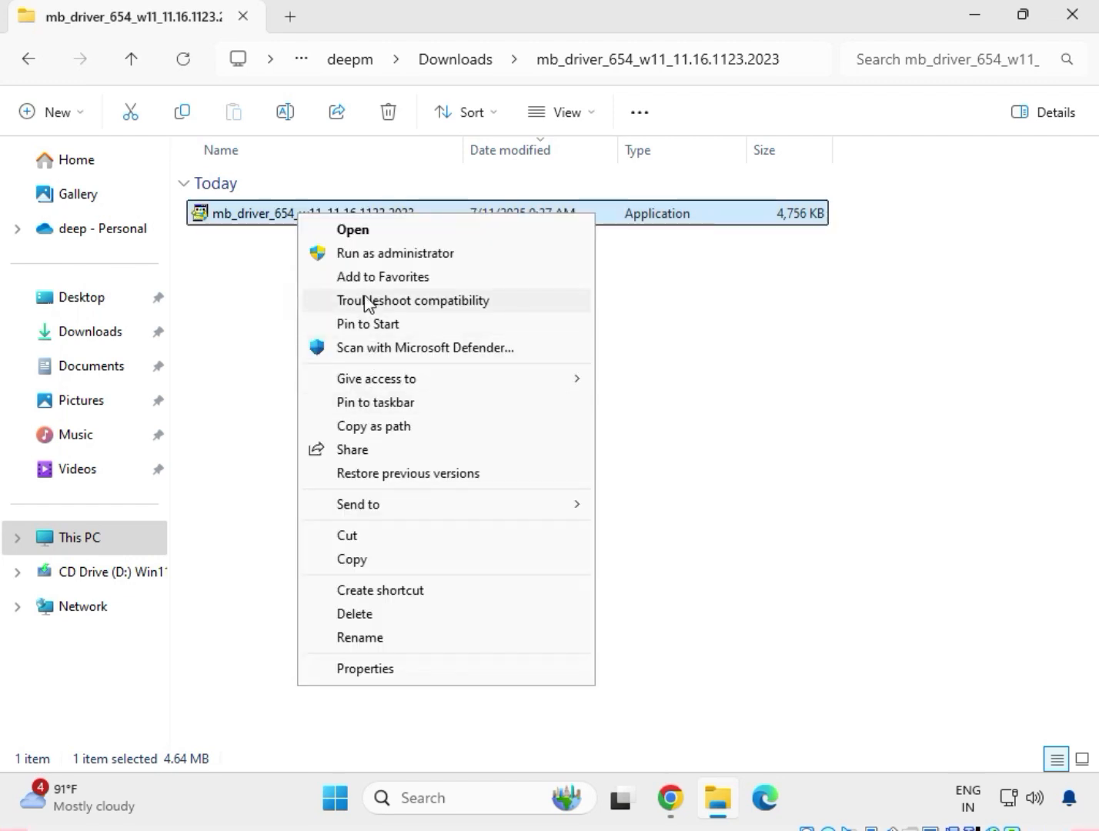
left_click(358, 254)
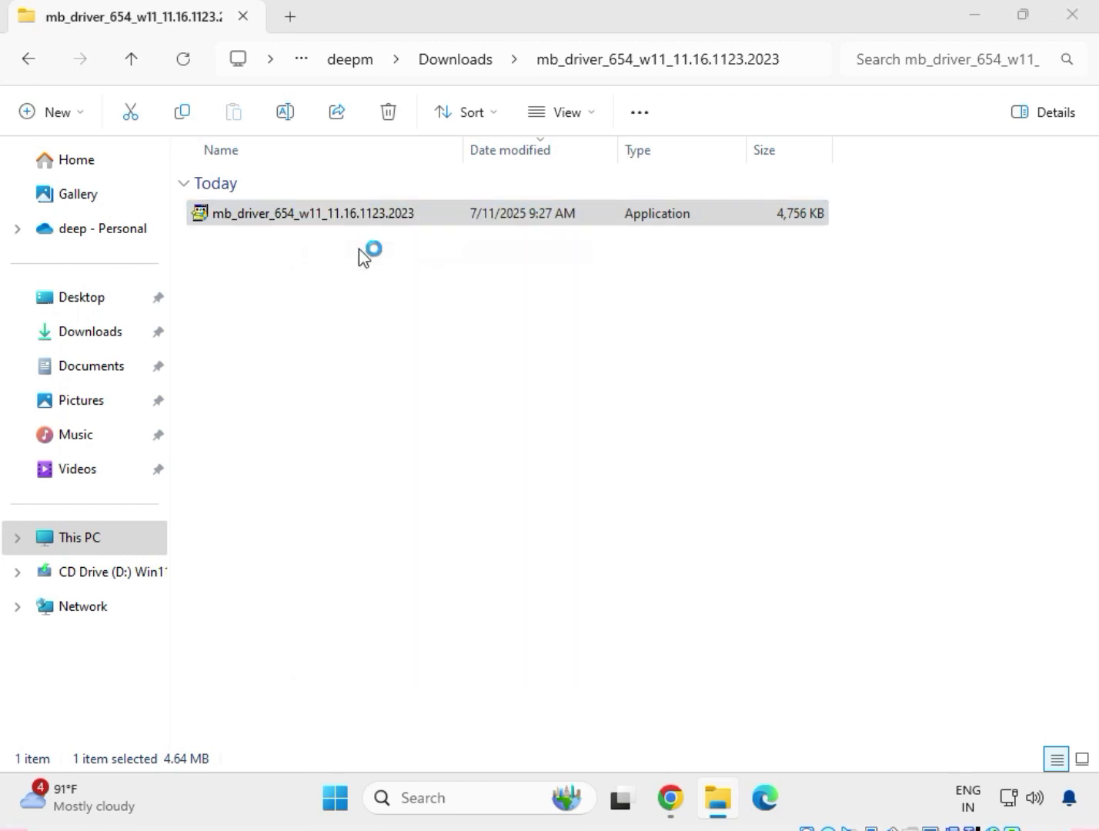
left_click(443, 578)
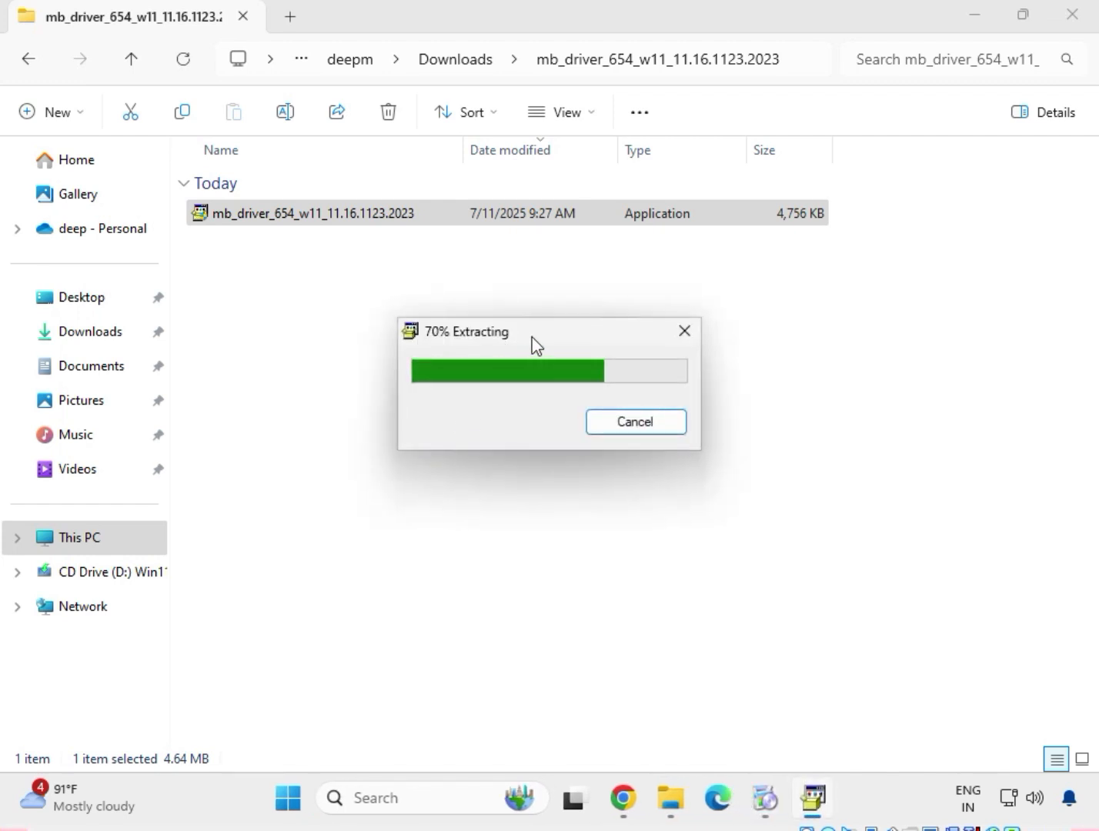
left_click_drag(532, 335, 458, 251)
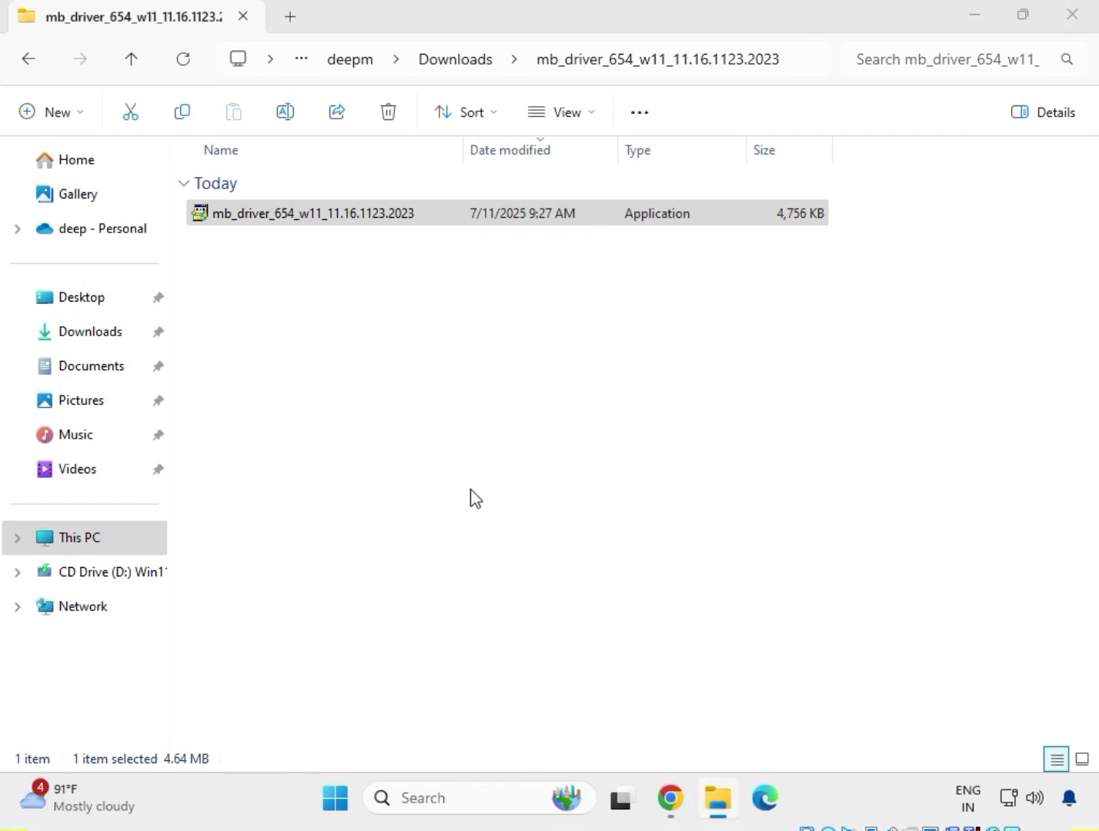
Return to the Downloads folder and open the mb_driver_633_consumer_2020.14.0.1600 folder.
left_click(29, 62)
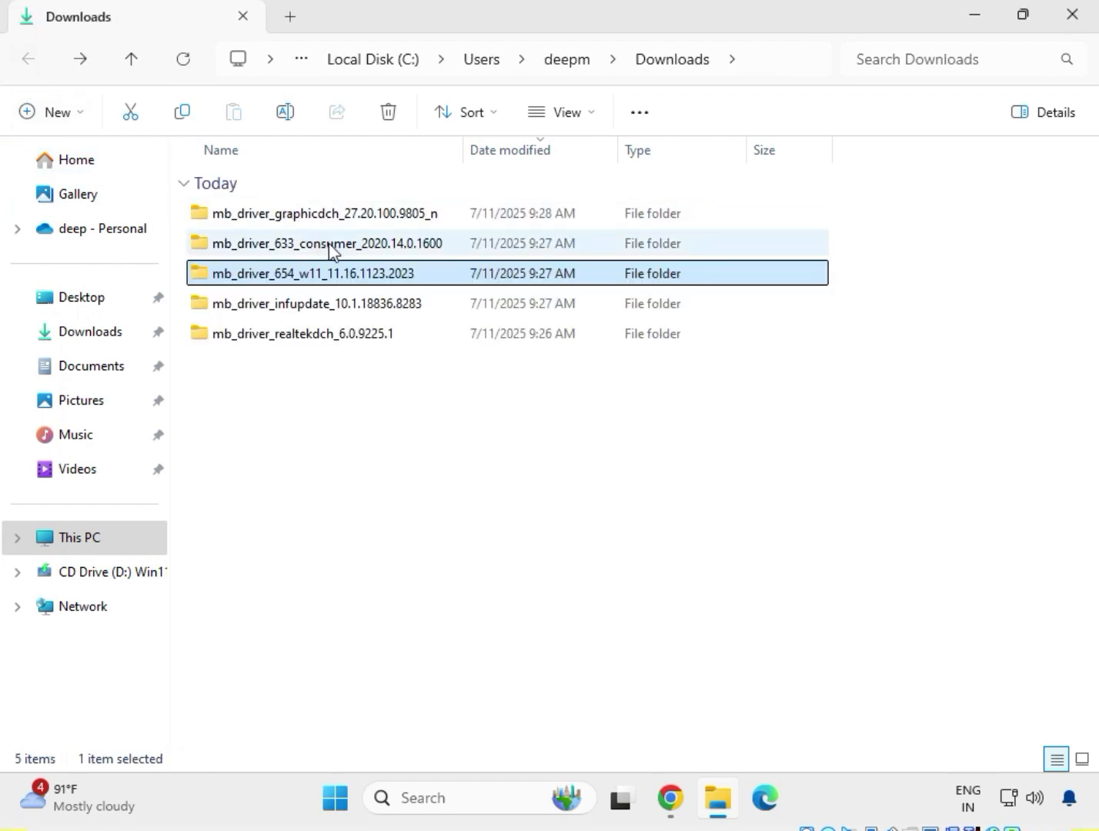
left_click(332, 248)
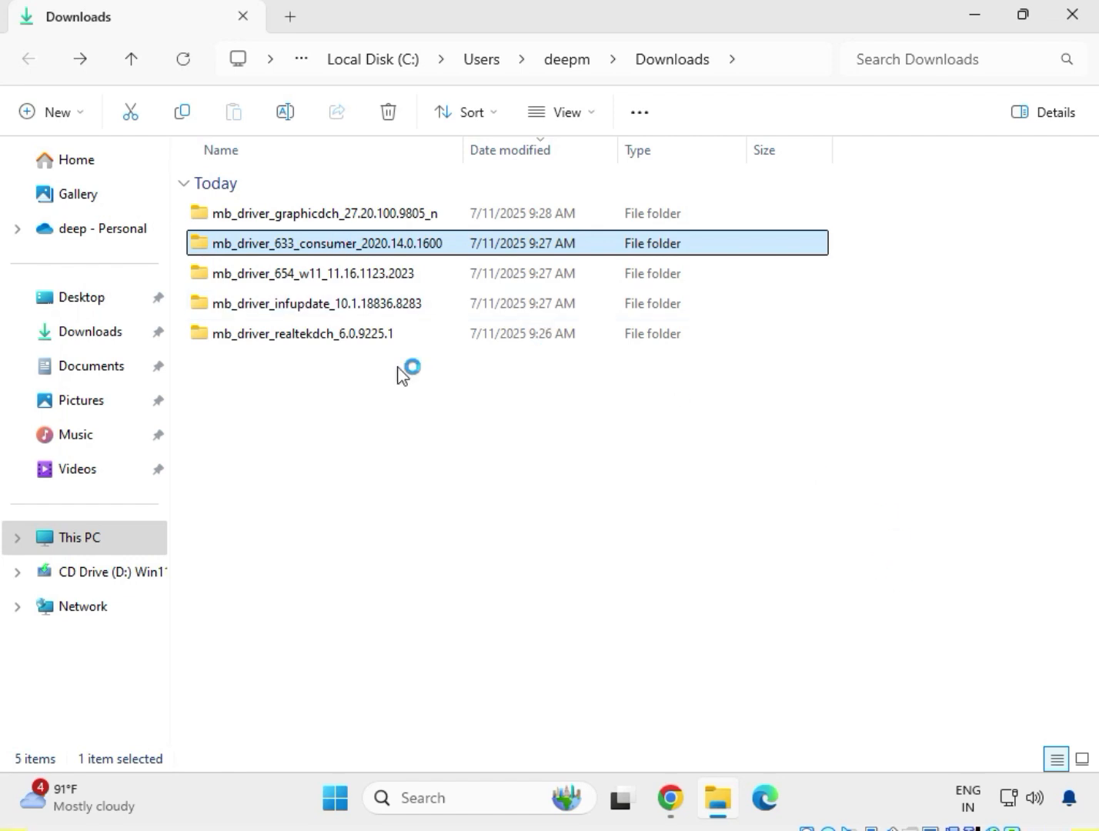
right_click(273, 254)
left_click(322, 308)
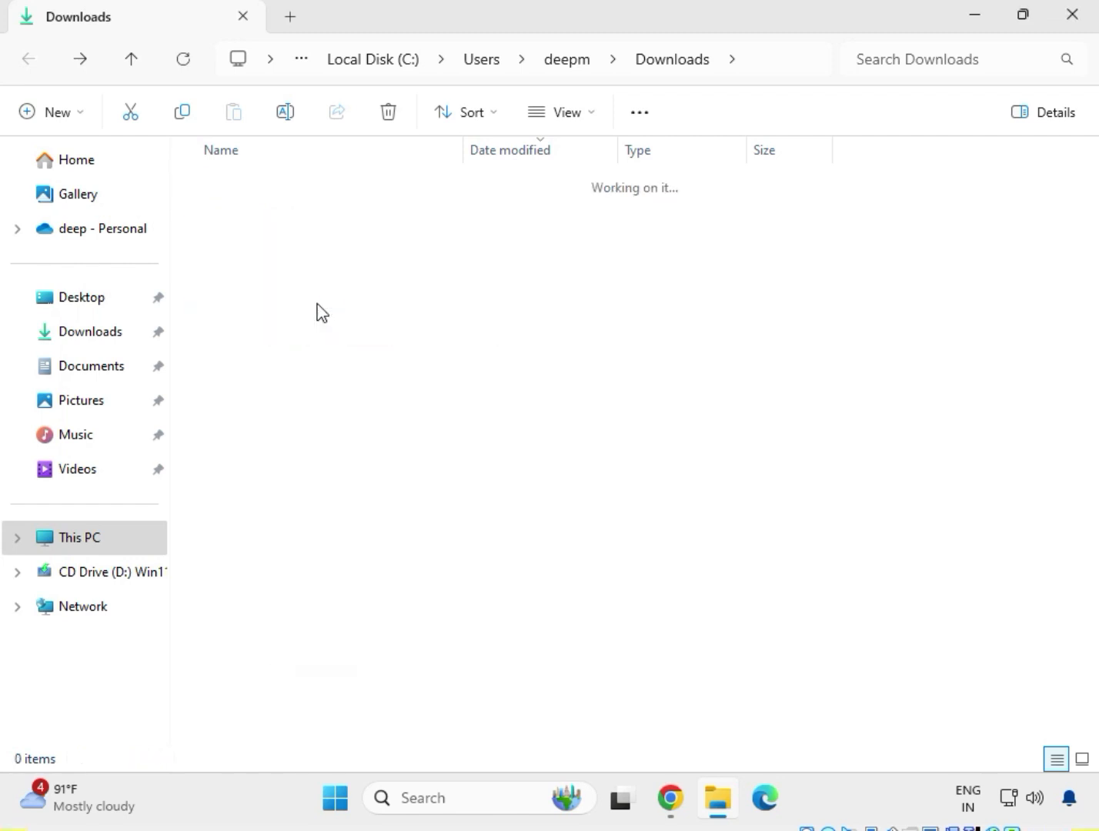
Run the mb_driver_633_consumer_2020.14.0.1600 application as administrator and allow it to make changes to the device.
left_click(307, 218)
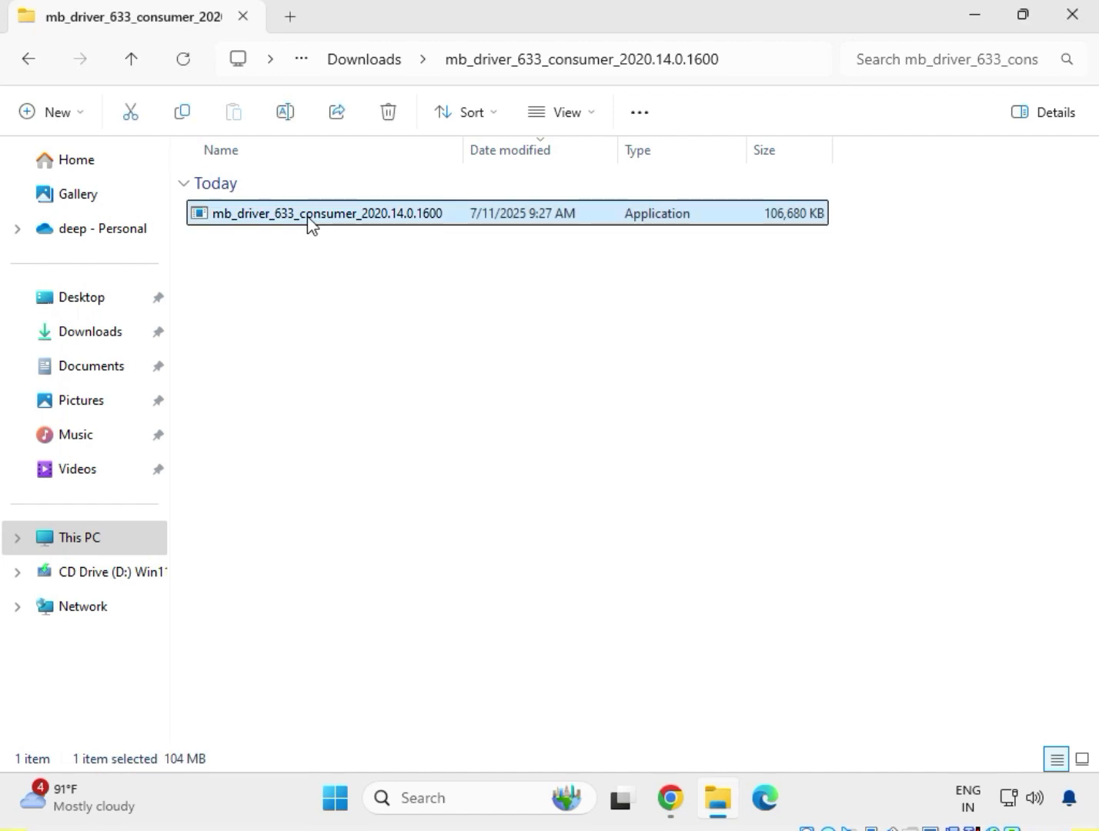
right_click(308, 220)
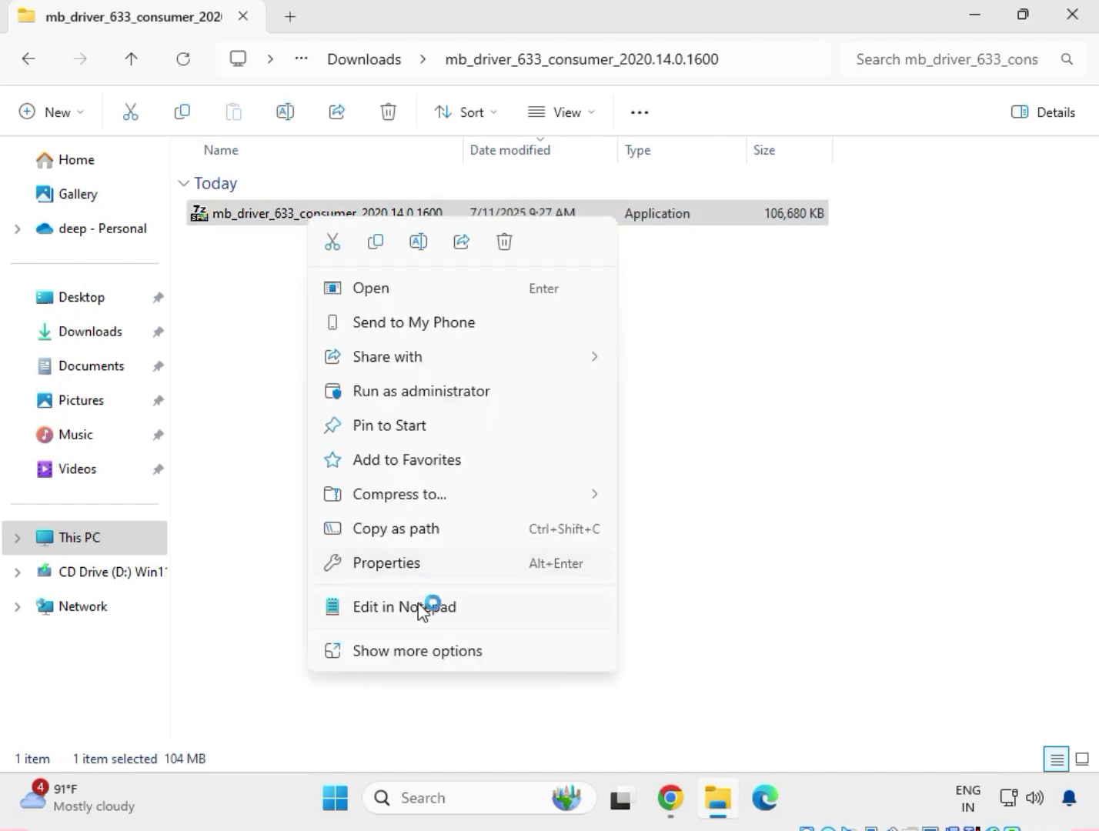
left_click(424, 653)
left_click(343, 257)
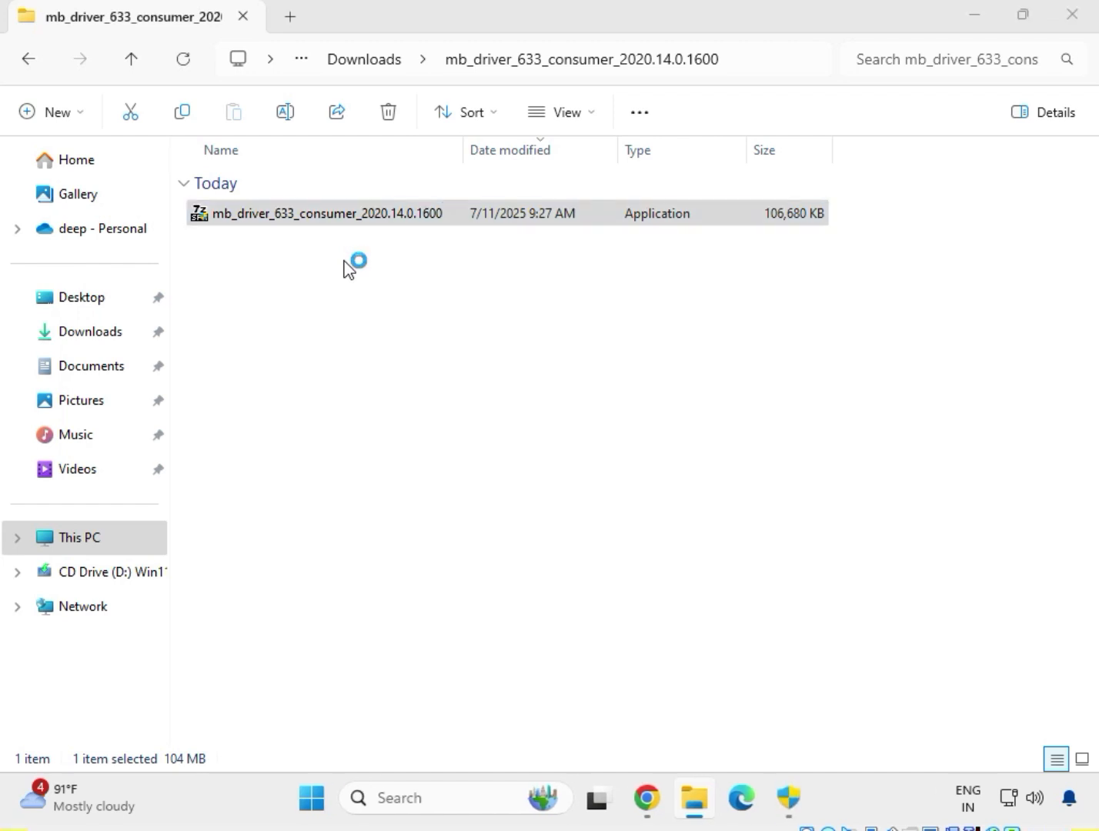
left_click(801, 809)
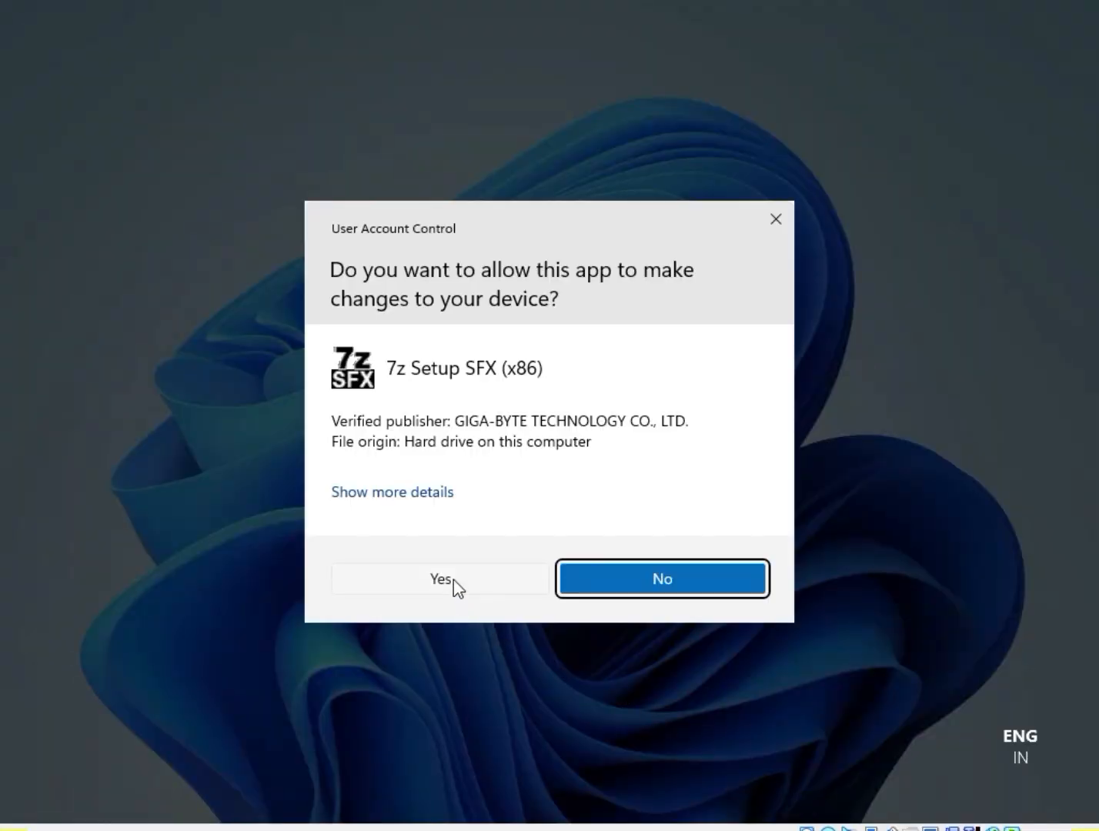
left_click(453, 580)
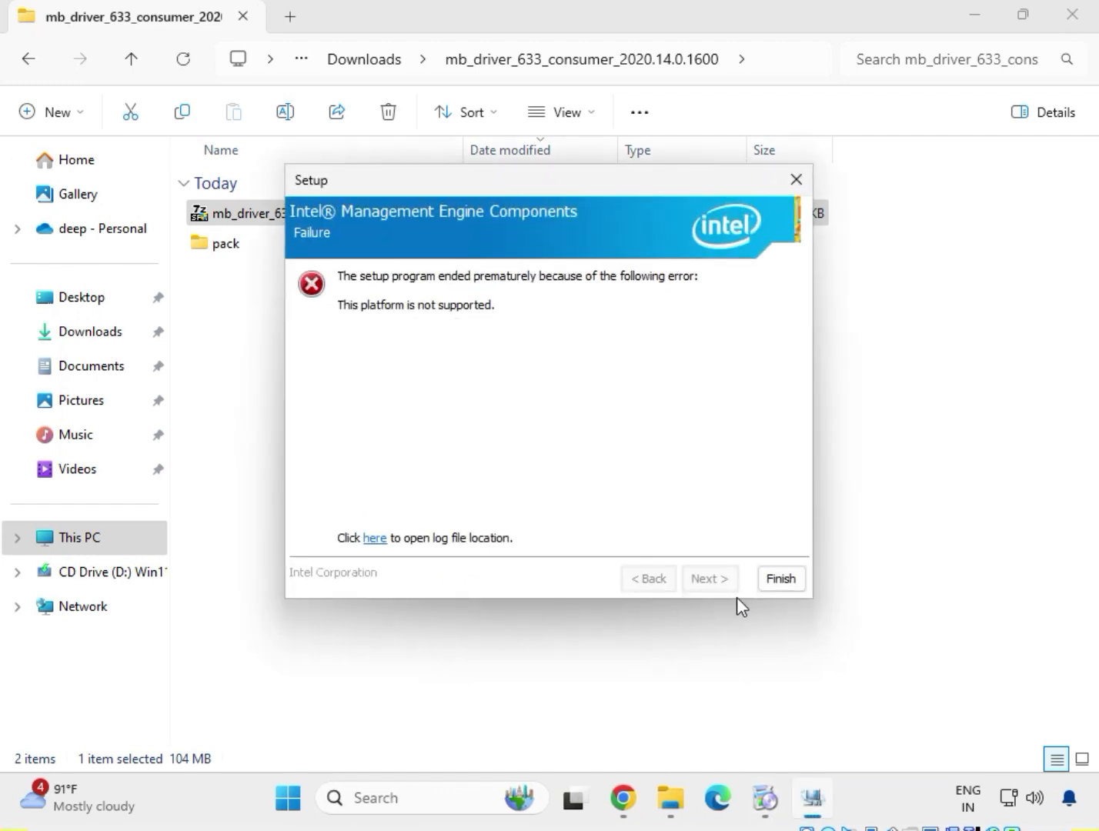
Finish the Intel Management Engine Components setup and return to the Downloads folder.
left_click(779, 580)
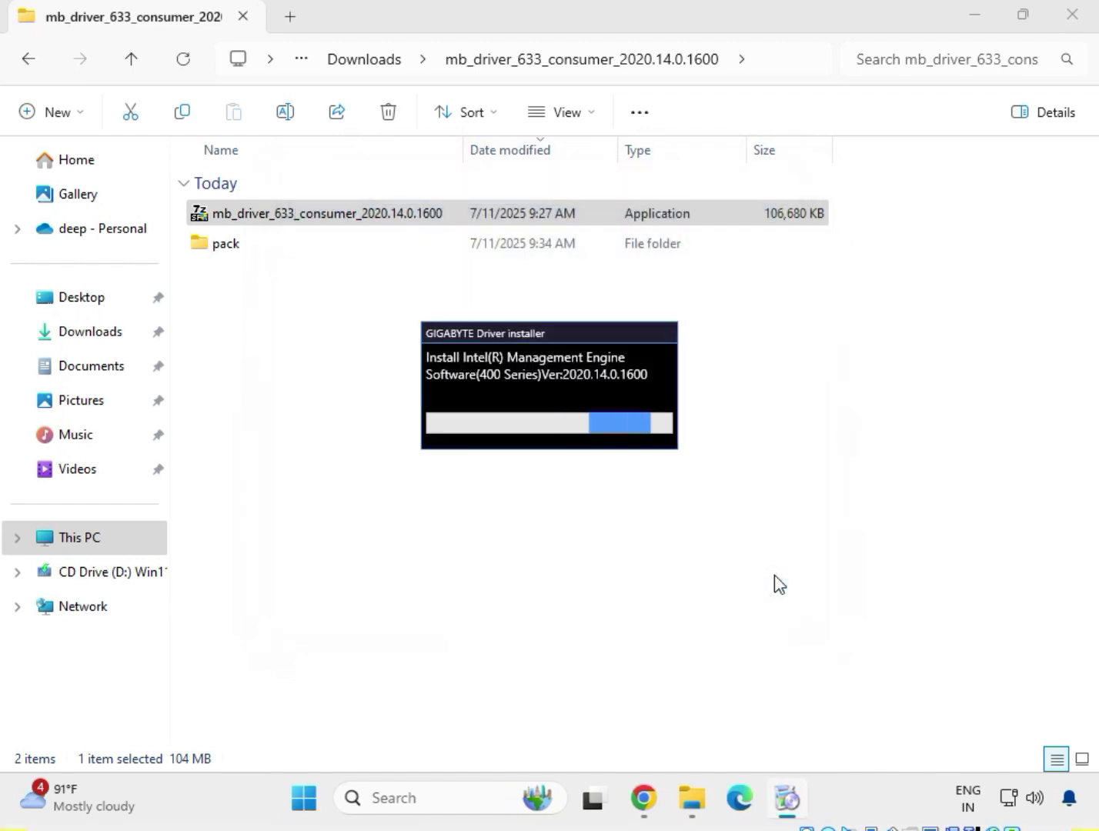
left_click(28, 64)
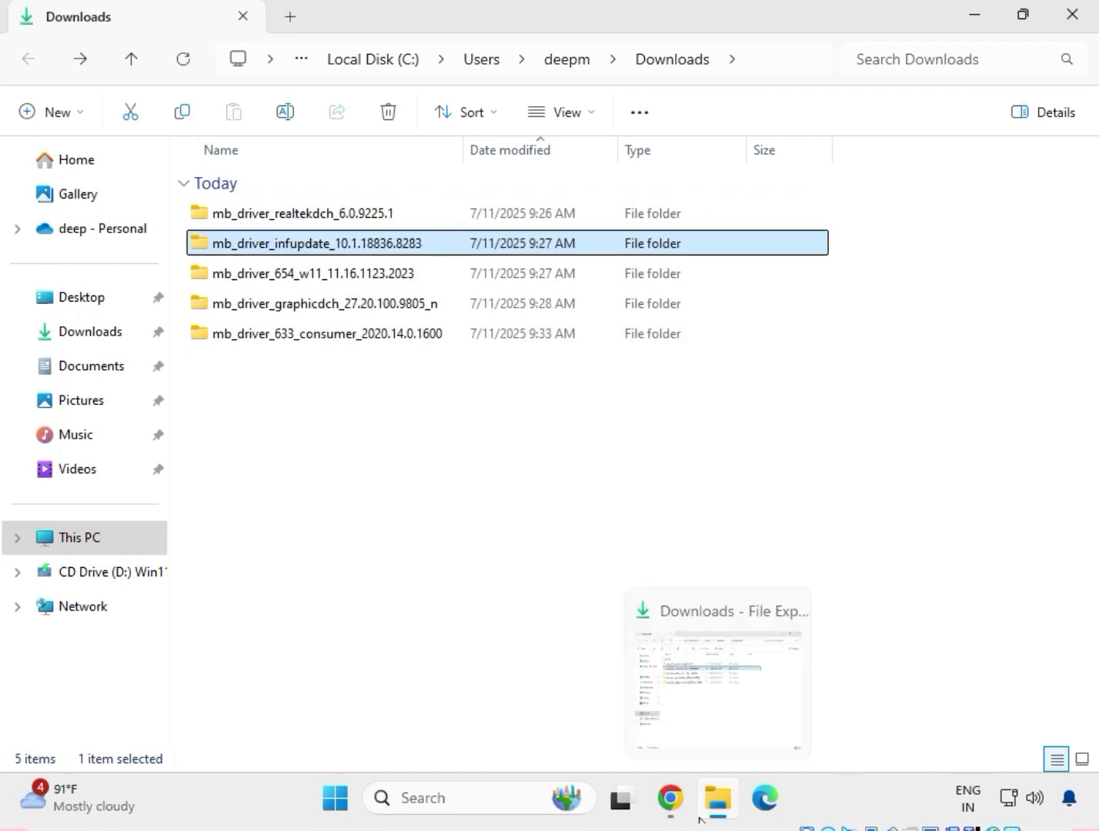
left_click(700, 684)
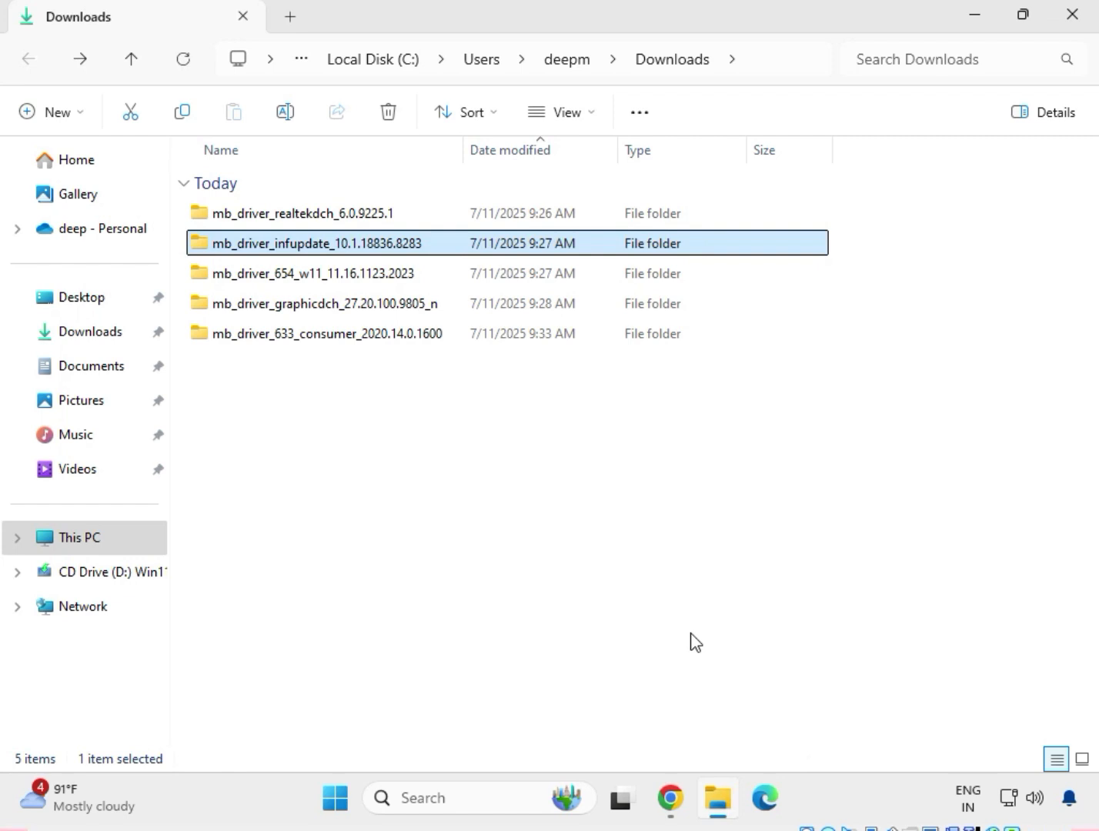